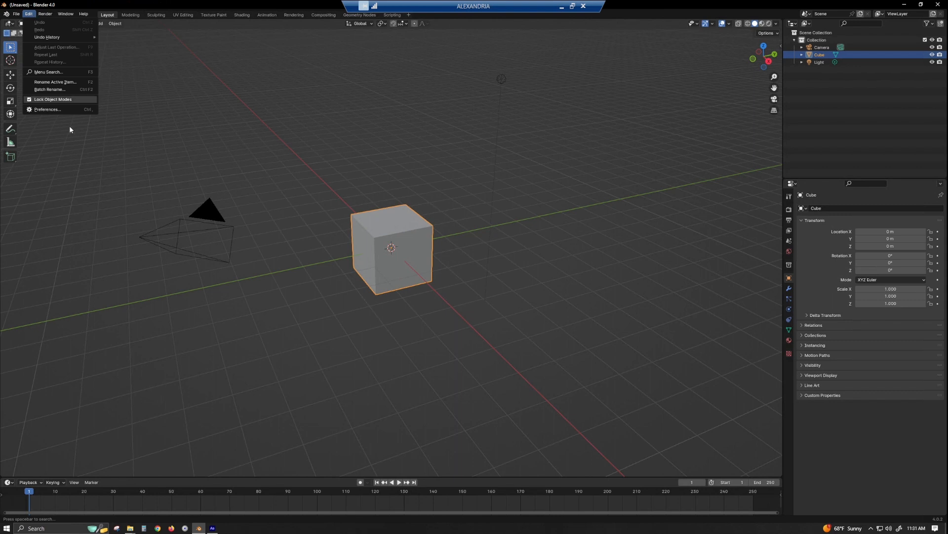
Step: Open the add-on preferences, select io_export_after_effects.py from the tut_blenderCam2AE folder in the add-on installer, and cancel the installation
click(72, 108)
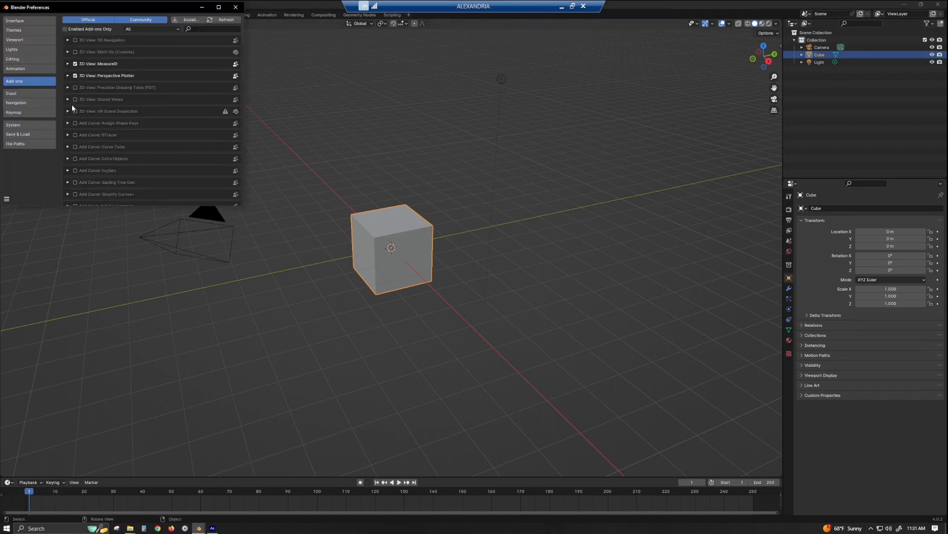
drag(133, 10, 302, 93)
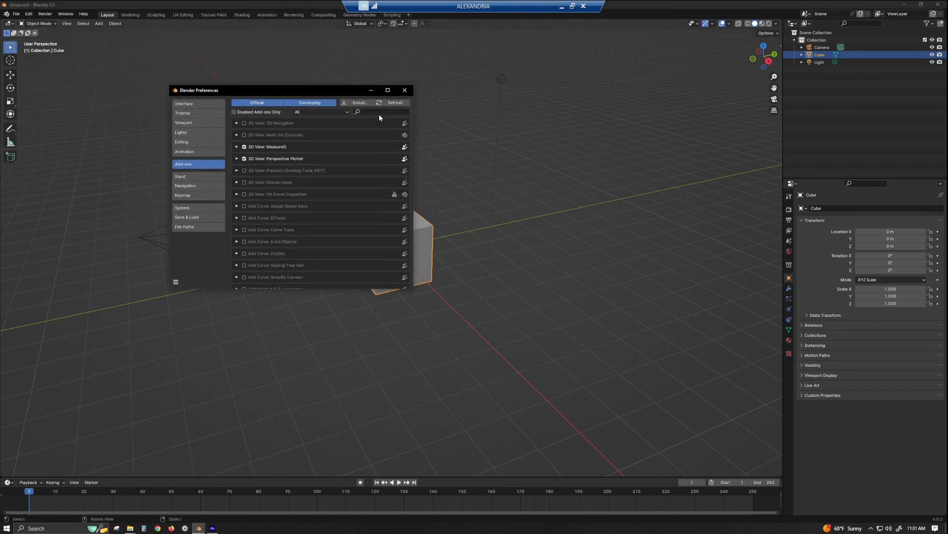
click(355, 102)
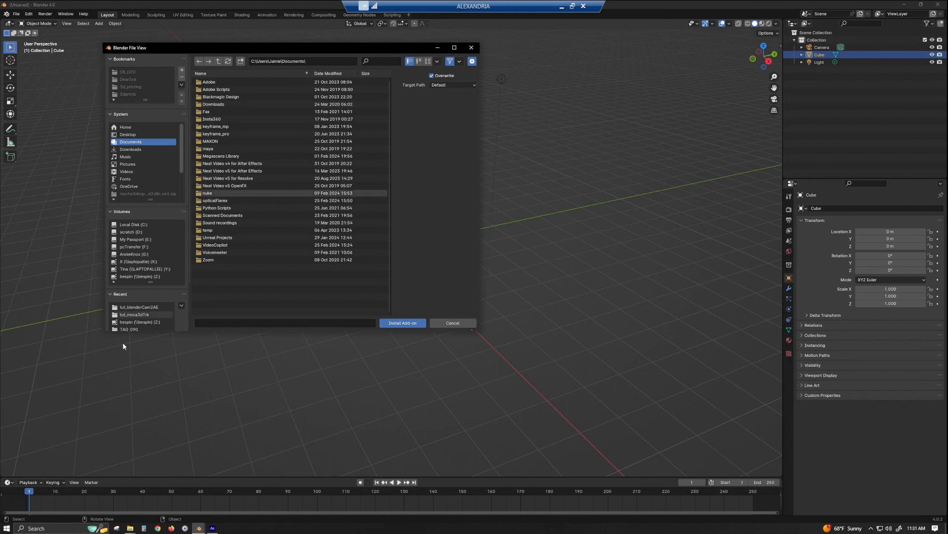
click(143, 307)
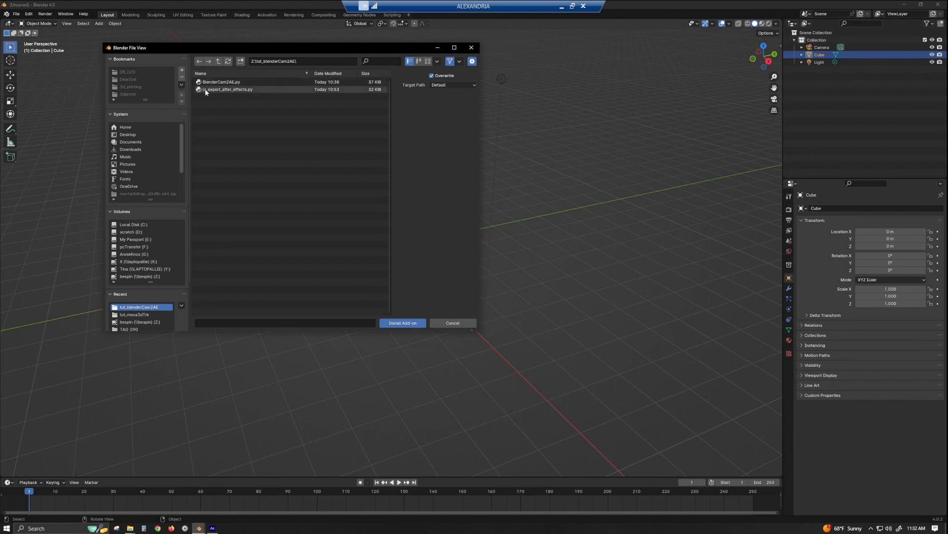
click(251, 90)
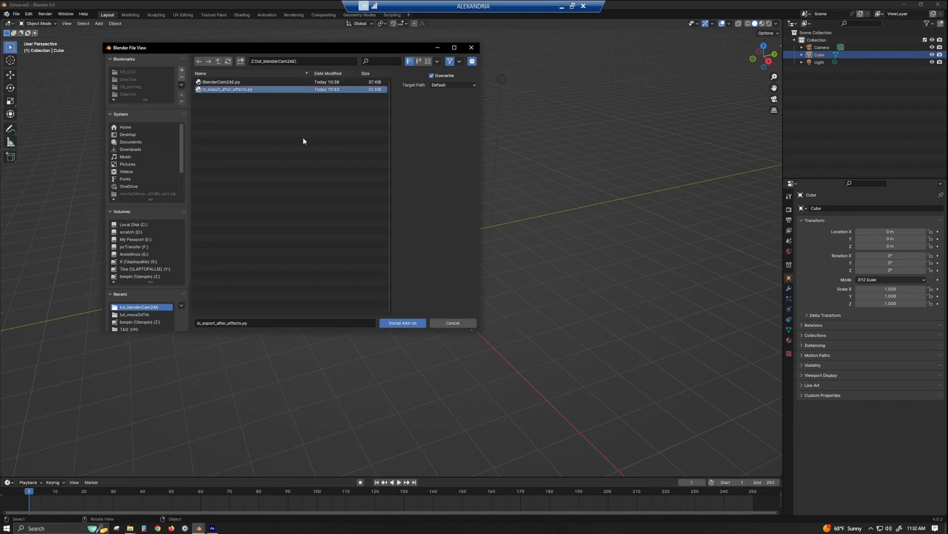
click(467, 323)
Step: Search the add-ons for "After", collapse the details of the Adobe After Effects (.jsx) export add-on and close the preferences
click(382, 112)
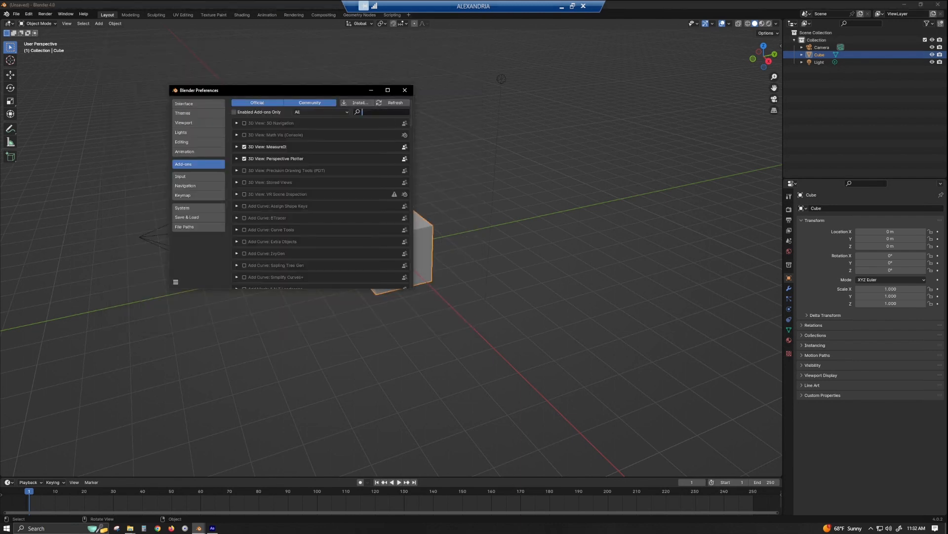
text(After)
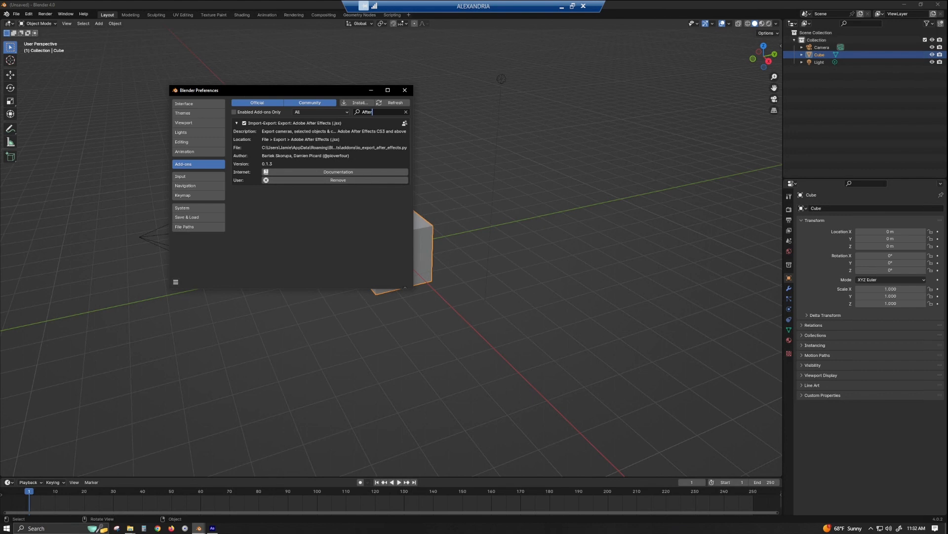
click(326, 124)
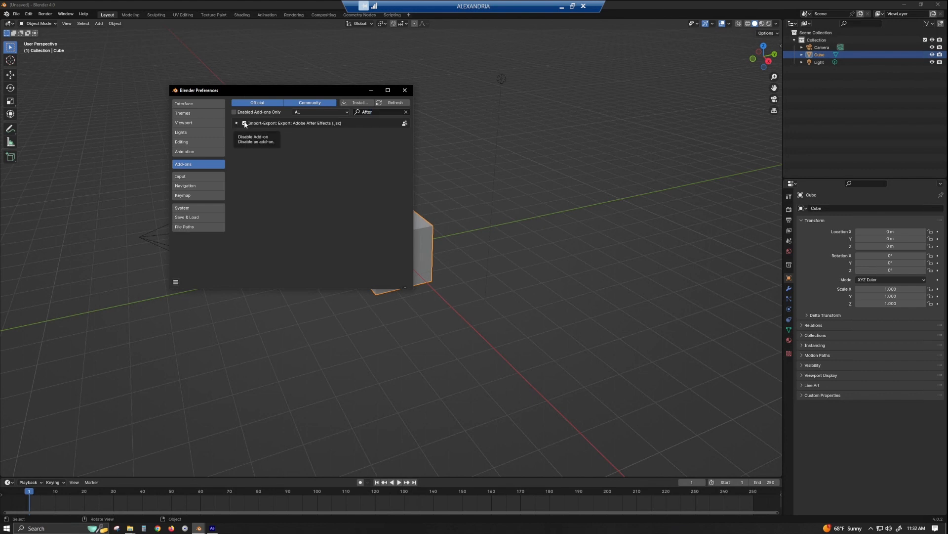
click(406, 92)
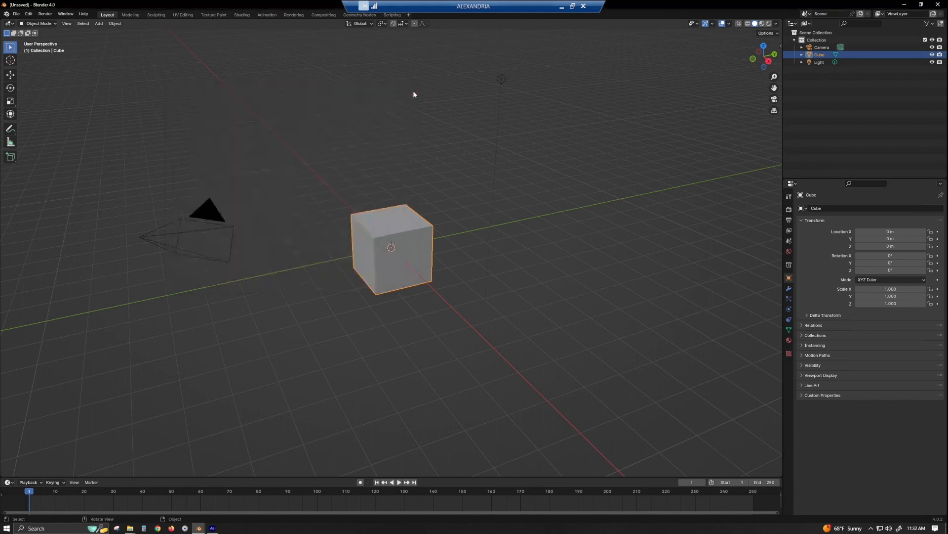
Step: Deselect the cube and add the VFX Motion Tracking workspace
click(463, 106)
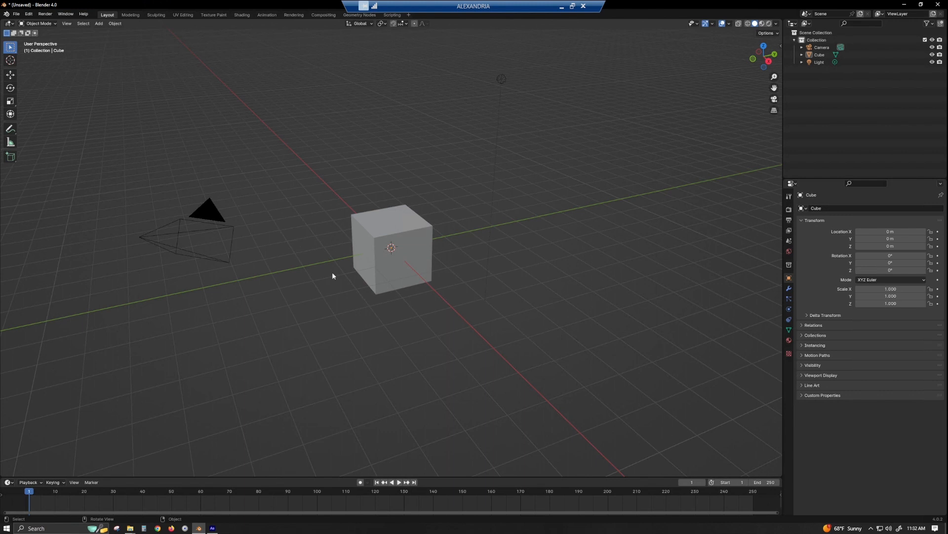
click(409, 15)
mouse_move(402, 51)
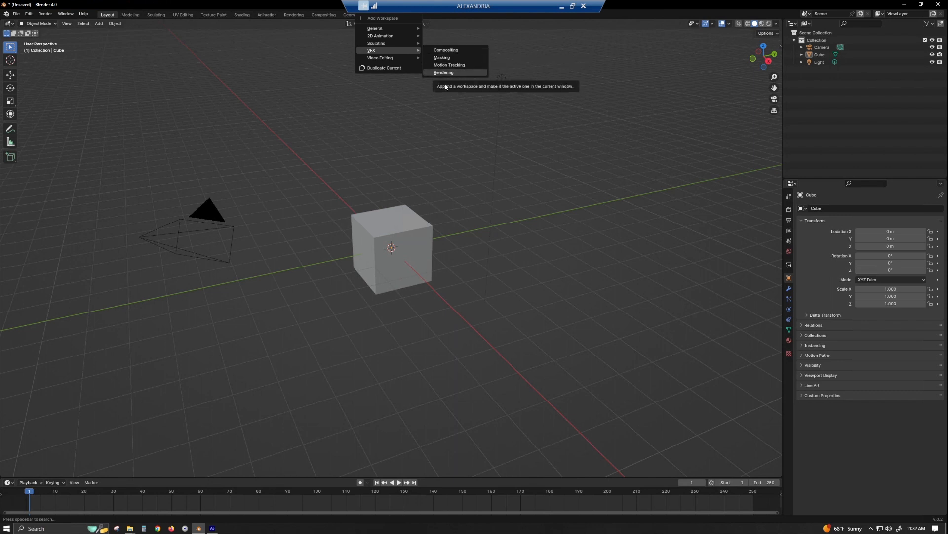
click(449, 65)
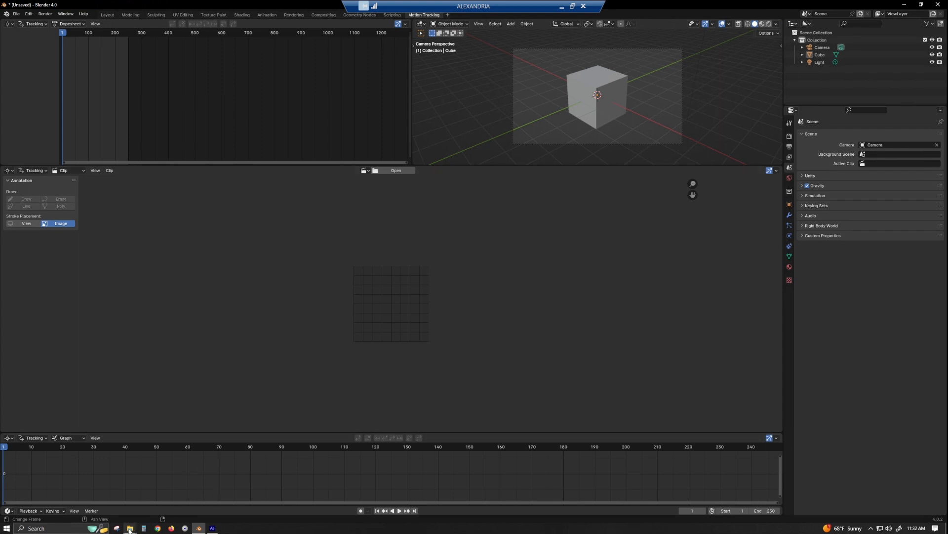
Step: Load warehouse.mov from the tut_moca3dTrk folder in File Explorer into Blender's Movie Clip Editor
mouse_move(130, 529)
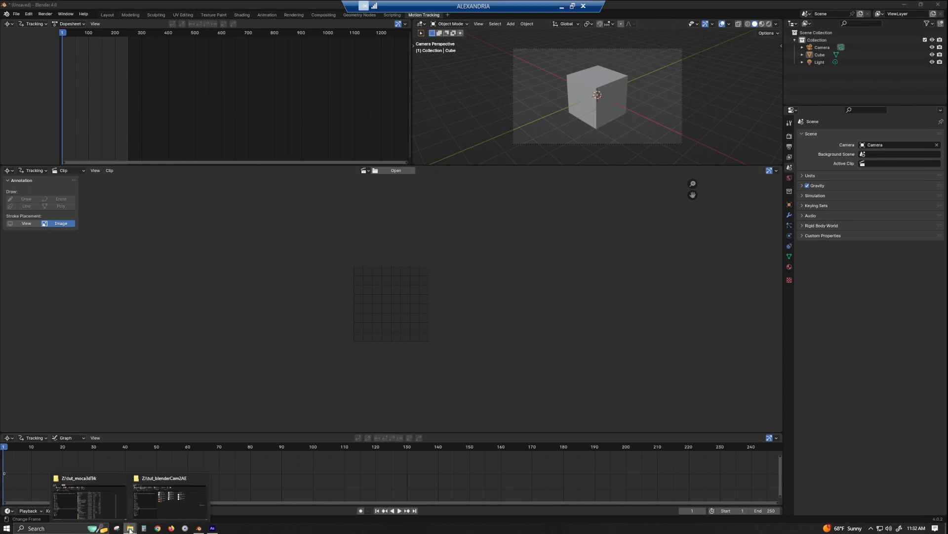
click(203, 509)
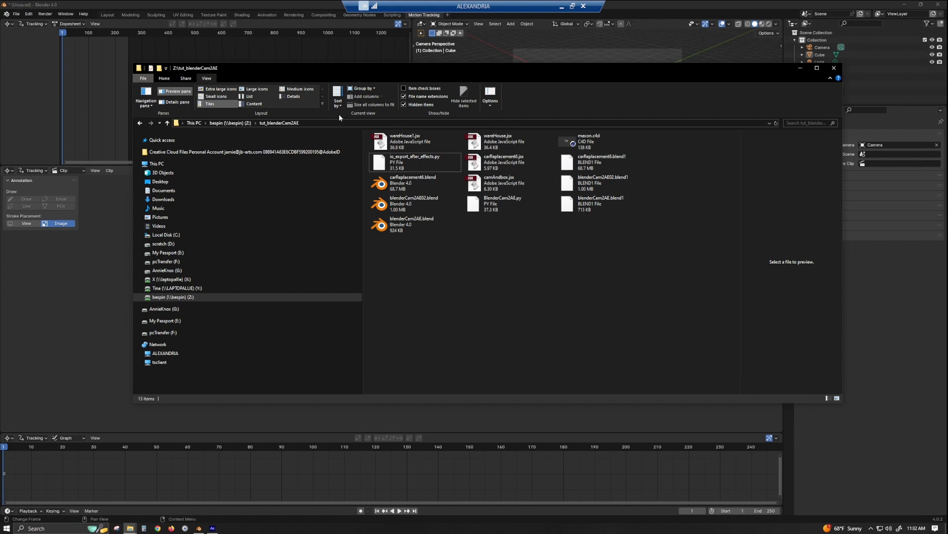
click(240, 124)
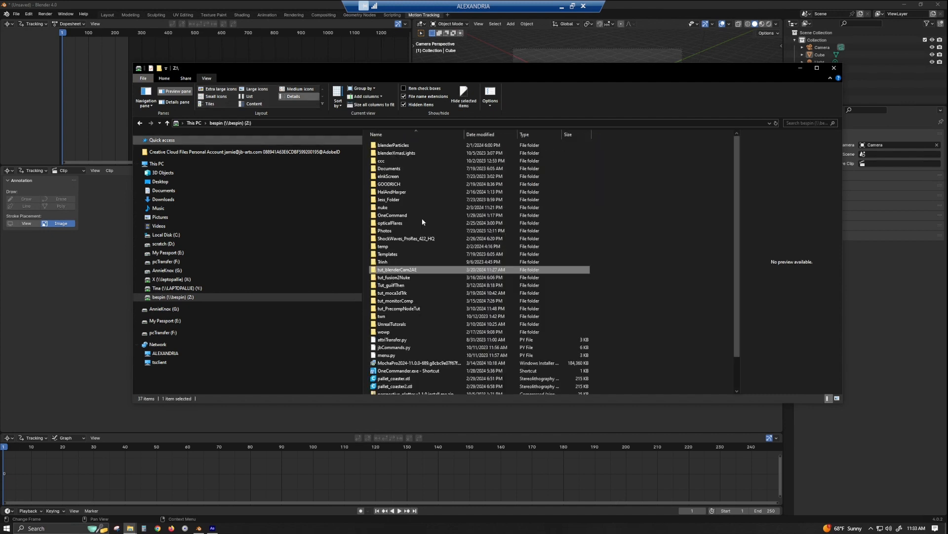
double_click(395, 295)
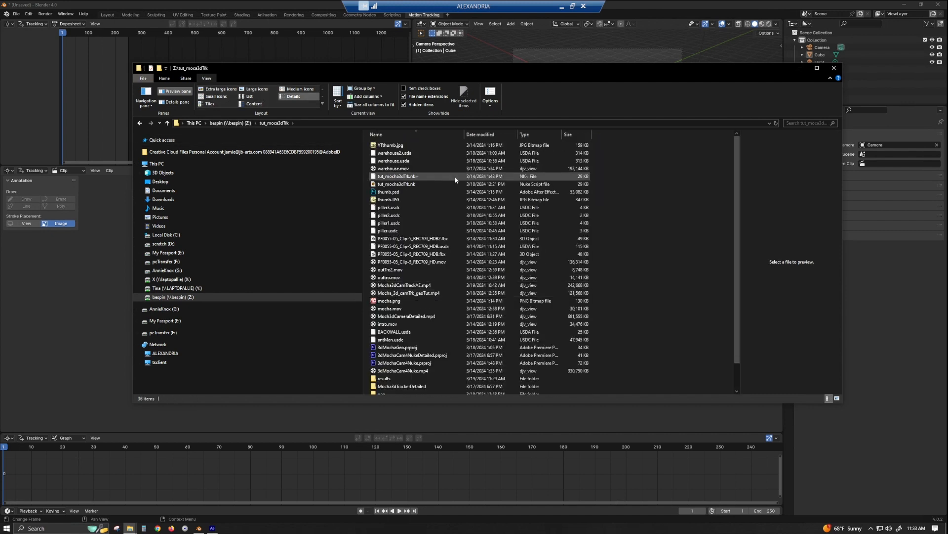
drag(448, 69, 648, 37)
drag(573, 141, 416, 396)
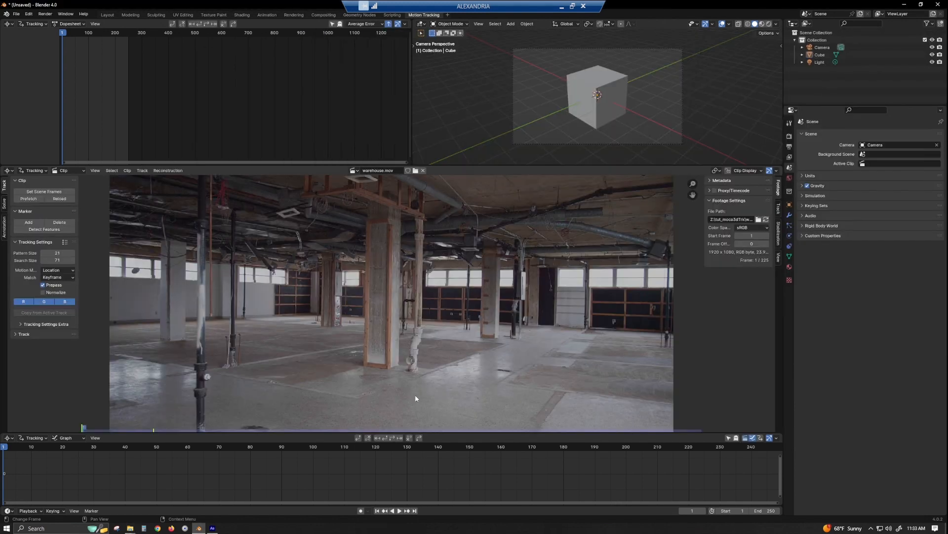
Step: Prefetch the clip's frames and set the scene's end frame to 200
scroll(540, 332, down, 1)
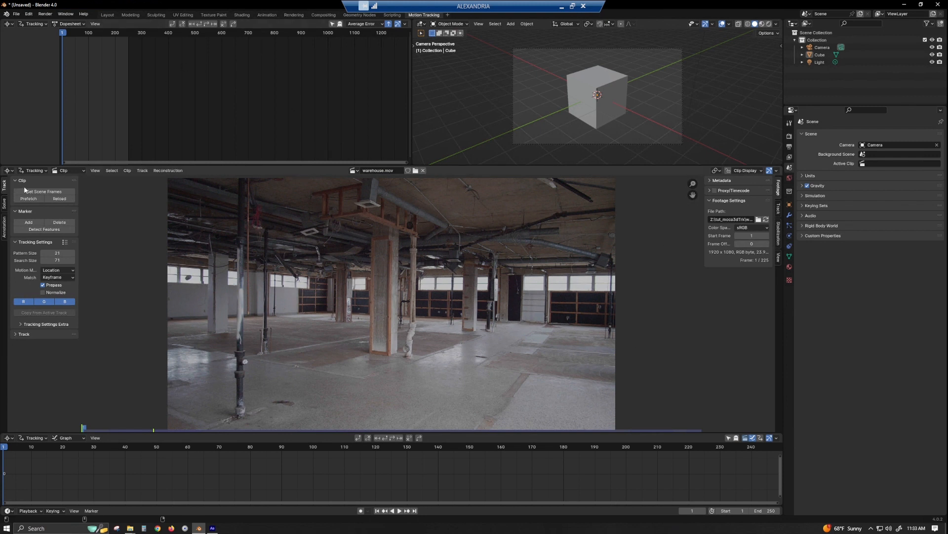
click(29, 199)
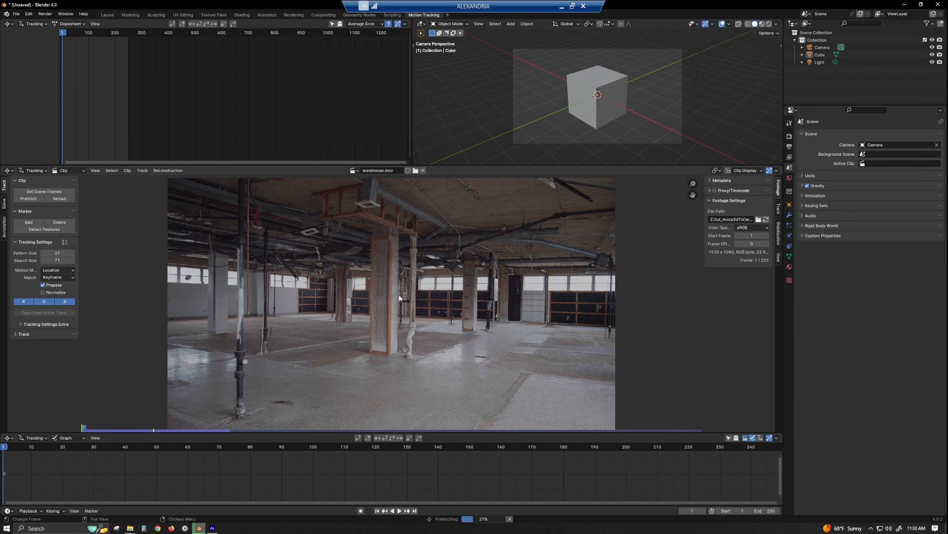
click(790, 147)
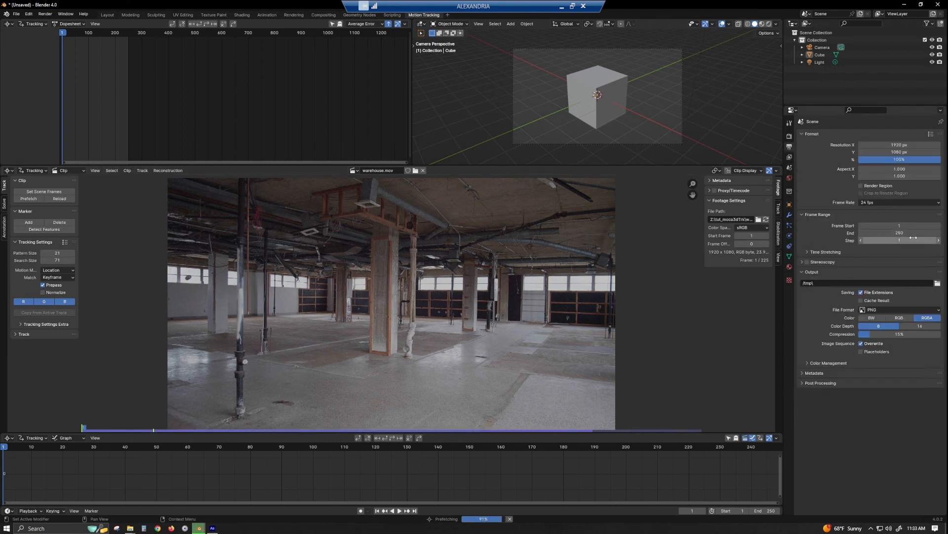
click(904, 233)
key(ctrl+a)
text(200)
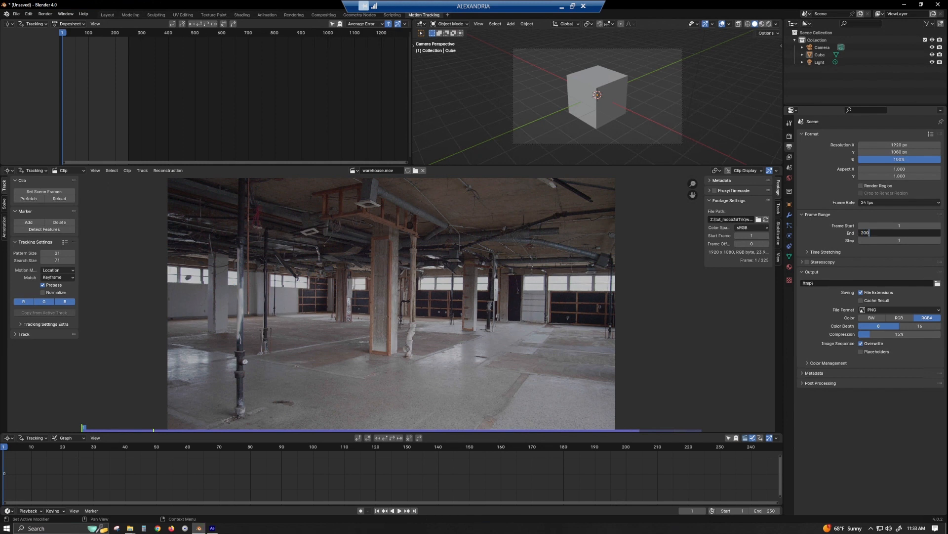
key(Return)
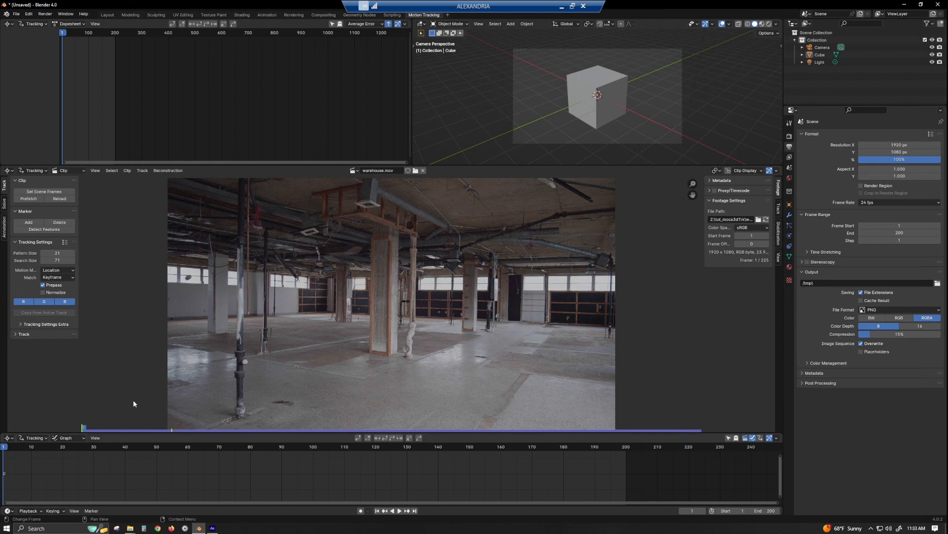
Step: Scrub through the footage, return to frame 1 and add a tracking marker at the central pillar's right front base corner
drag(82, 429, 694, 437)
drag(549, 456, 3, 448)
middle_drag(435, 350, 441, 340)
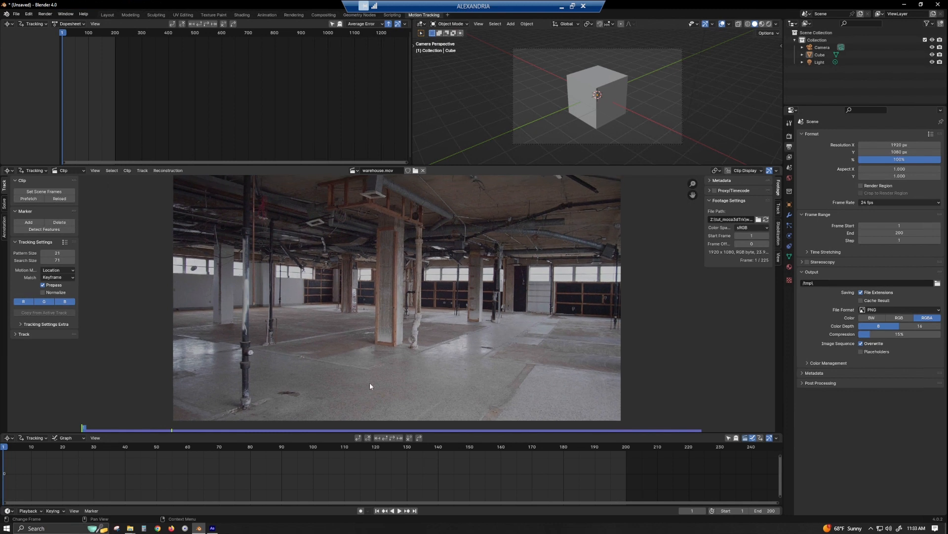
ctrl+click(394, 345)
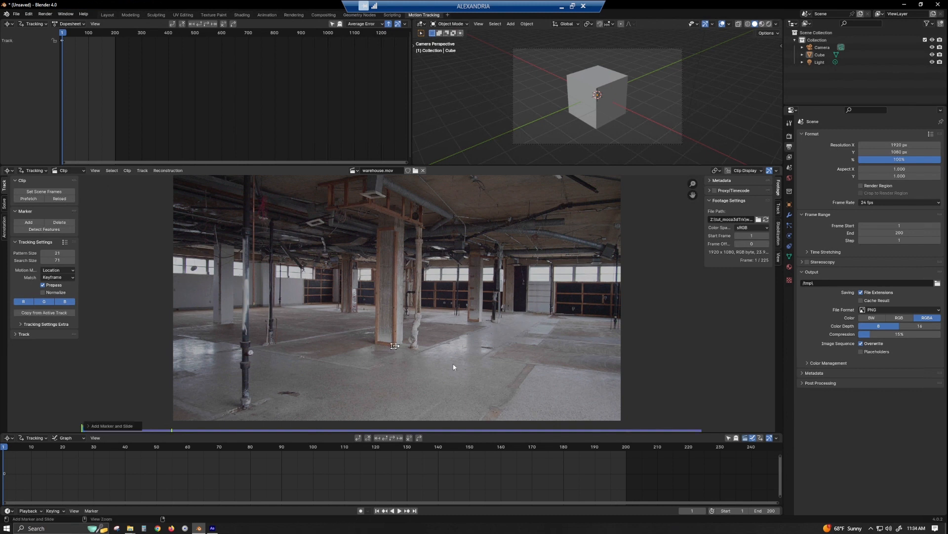
Step: Resize the marker's pattern box and reposition it so it is centred on the pillar's base corner
middle_drag(399, 357, 413, 352)
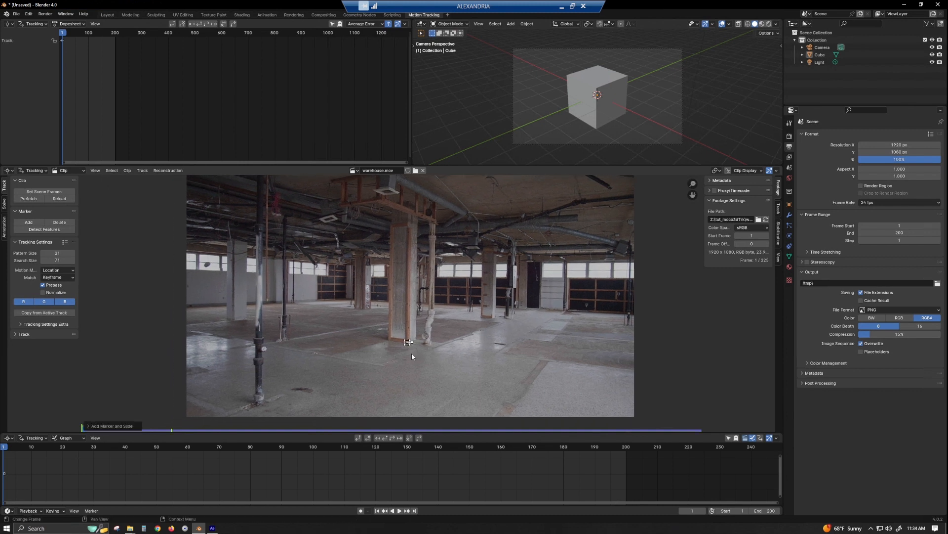
scroll(411, 353, up, 3)
scroll(411, 352, up, 2)
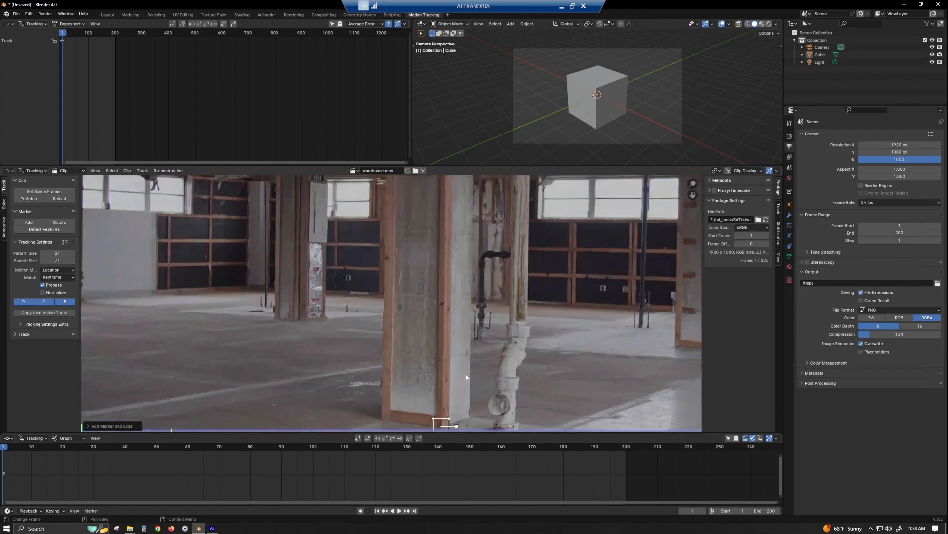
middle_drag(446, 328, 383, 194)
scroll(403, 283, up, 1)
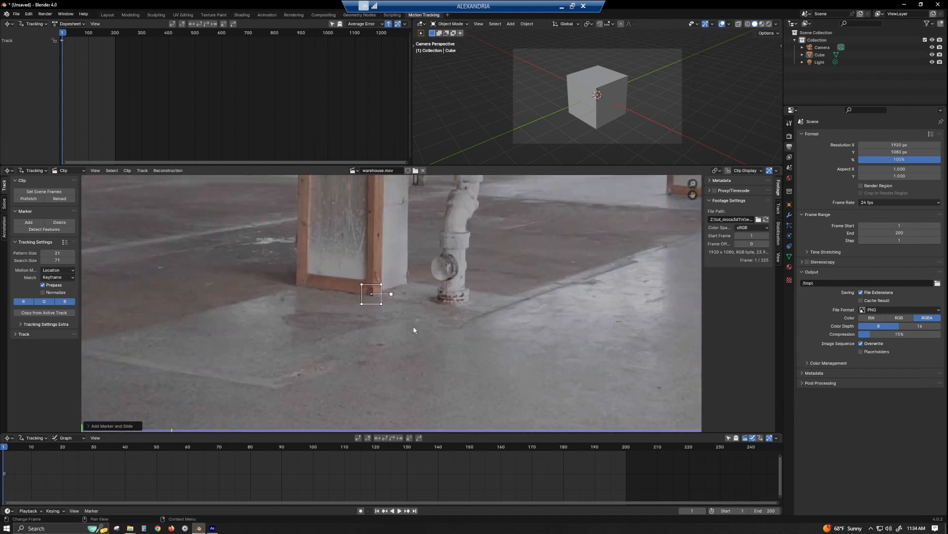
key(s)
click(433, 335)
key(g)
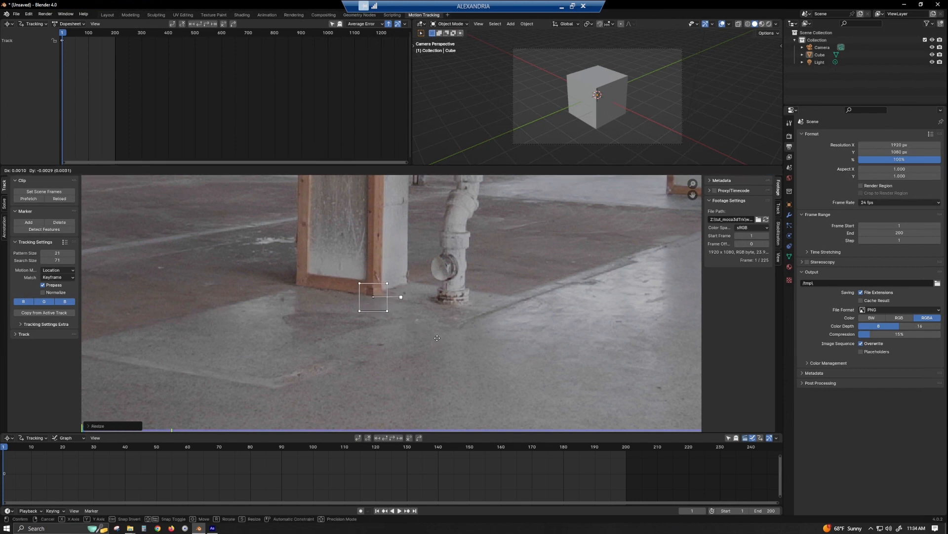
click(438, 339)
key(s)
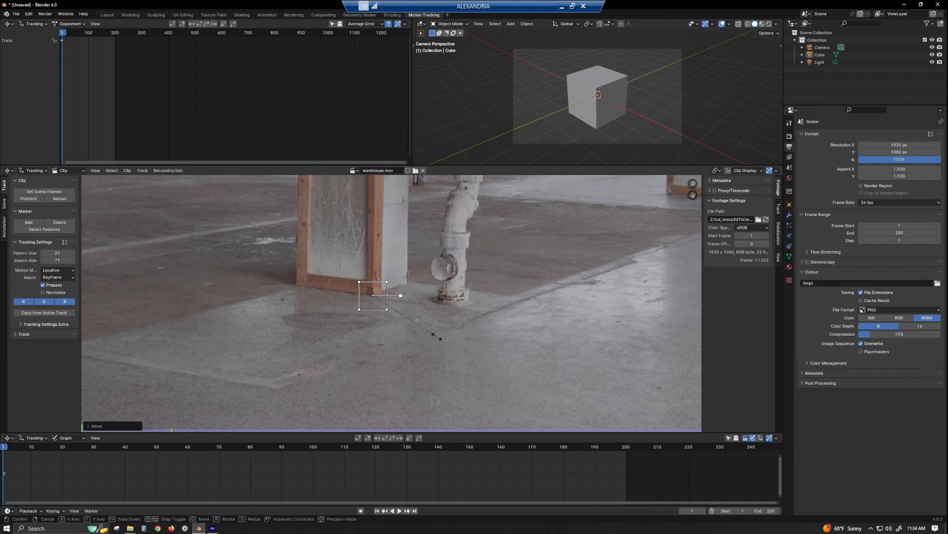
click(419, 325)
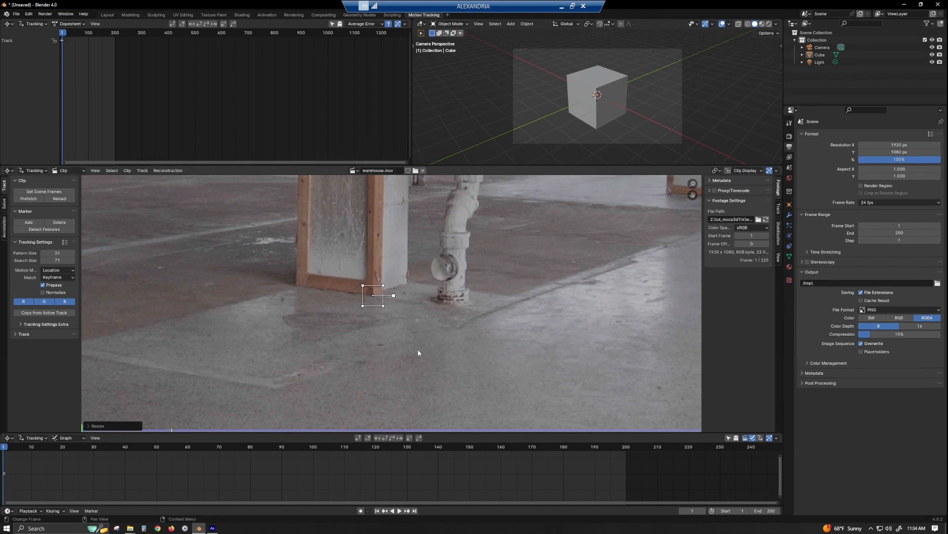
Step: Track the pillar-corner marker forward to frame 200 and lock its track
scroll(418, 353, down, 2)
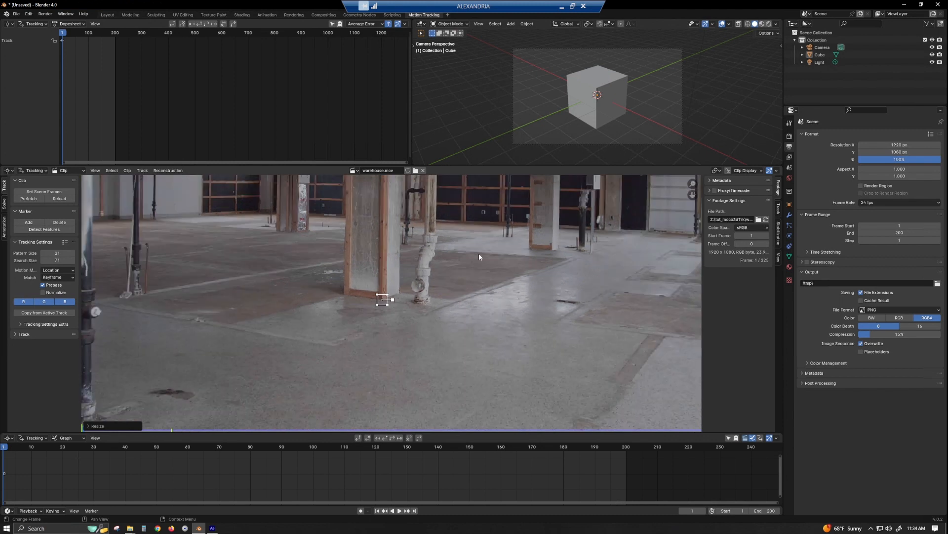
mouse_move(479, 253)
middle_down()
mouse_move(476, 300)
mouse_move(468, 268)
middle_up()
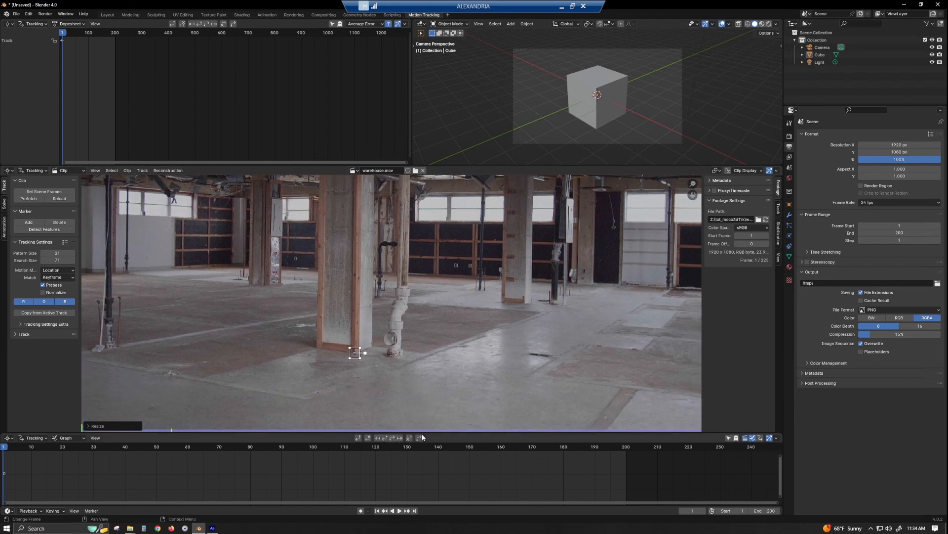
click(393, 439)
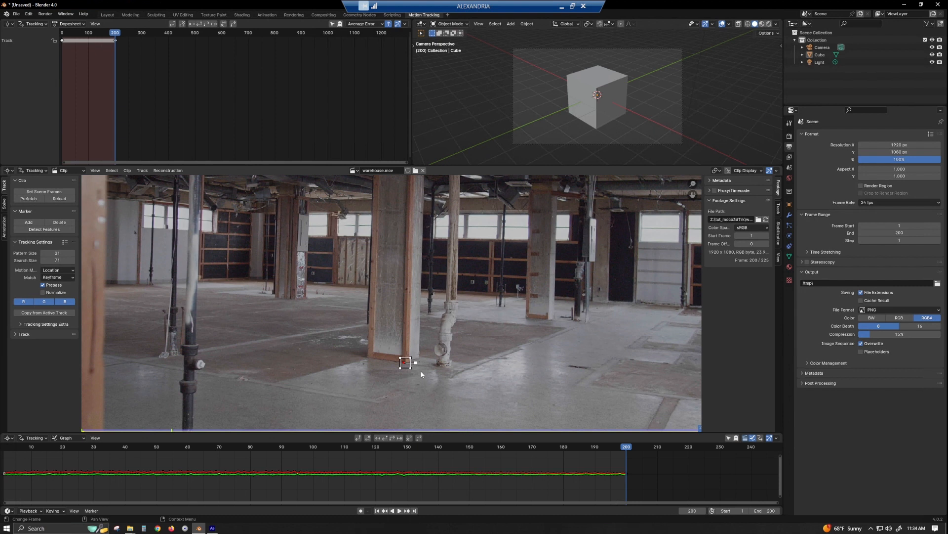
key(ctrl+l)
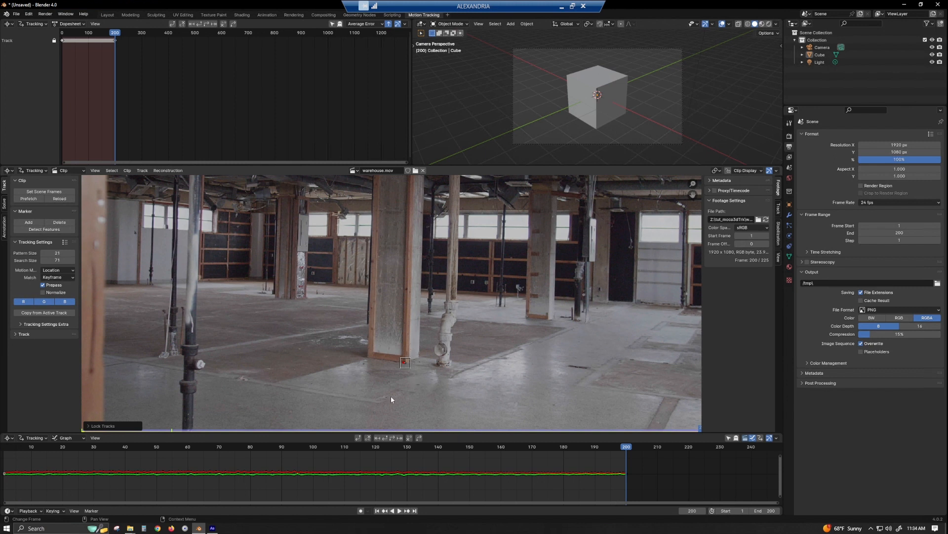
Step: Add a marker at the central pillar's left front base corner, enlarge it, track it backward to frame 1 and lock its track
ctrl+click(368, 359)
key(g)
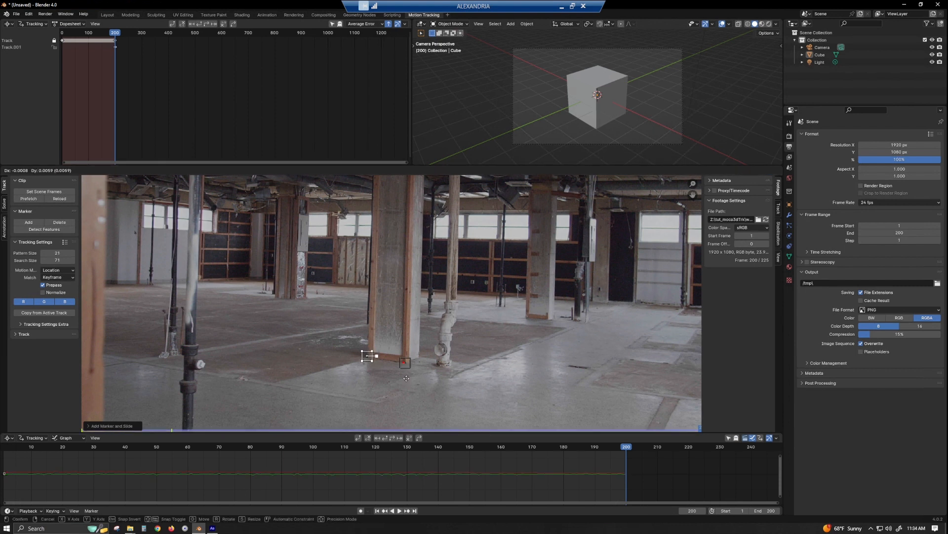
click(407, 381)
key(s)
click(423, 391)
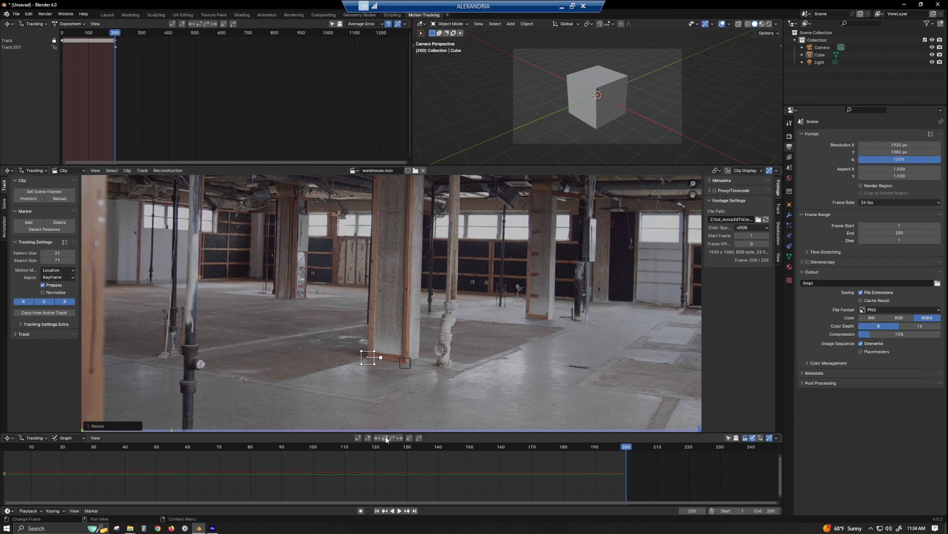
key(shift+ctrl+t)
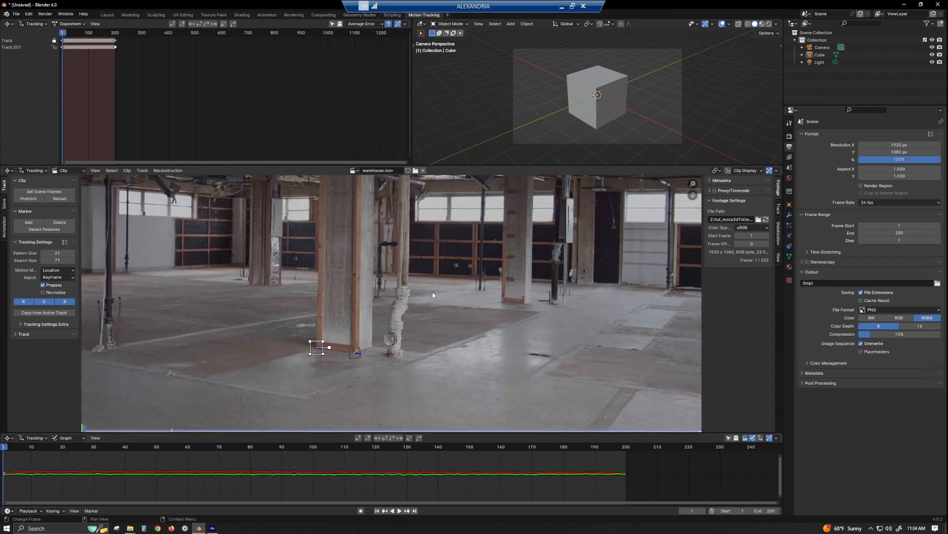
key(ctrl+l)
Step: Add two floor markers, one left of and one in front of the central pillar, track them through frames 1 to 200 and lock them
ctrl+click(172, 374)
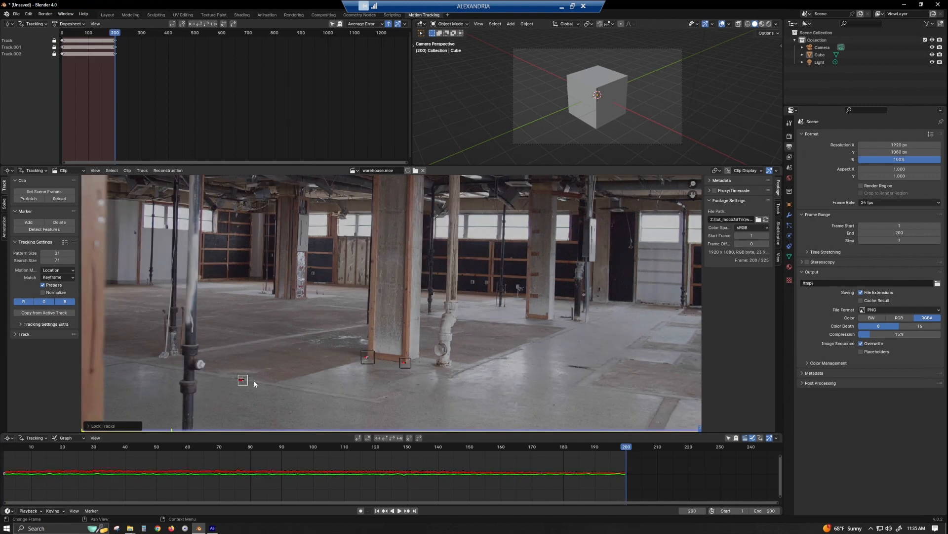
middle_drag(255, 384, 303, 294)
ctrl+click(437, 311)
key(s)
click(448, 315)
key(ctrl+shift+t)
key(ctrl+l)
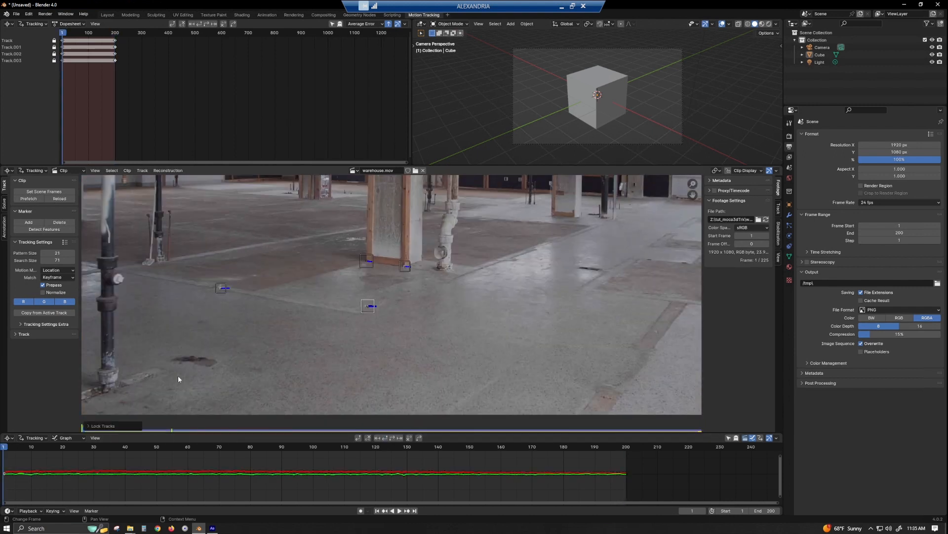
Step: Add an enlarged marker at the base of the foreground pipe, track it forward to frame 200 and lock its track
ctrl+click(114, 389)
key(s)
click(135, 389)
click(393, 438)
key(ctrl+l)
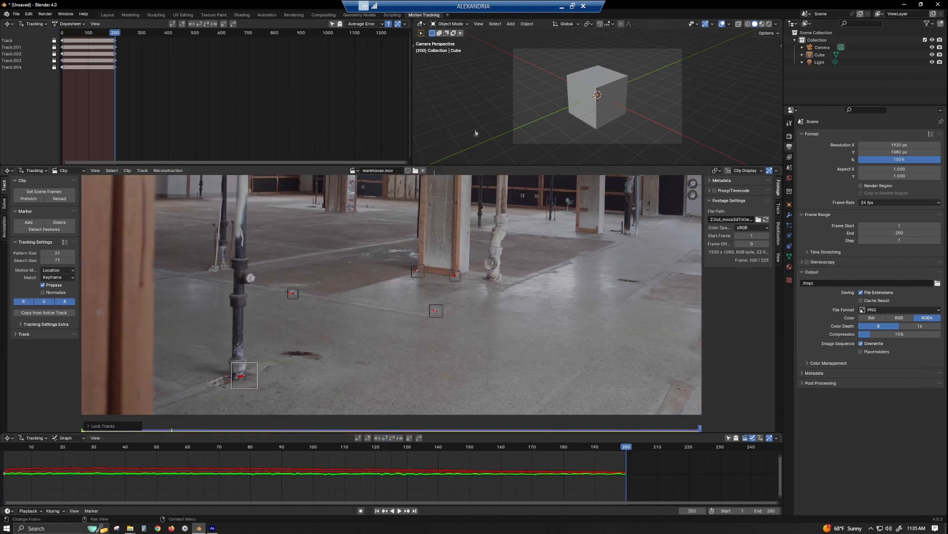
Step: Add more markers on background features such as the far windows and walls, track them across the clip and lock their tracks
middle_drag(539, 283, 423, 344)
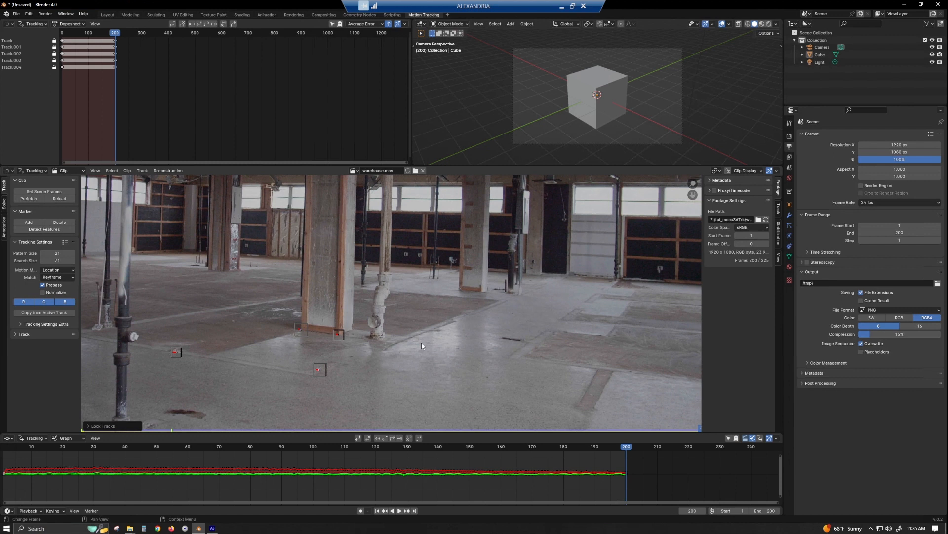
middle_drag(420, 344, 482, 306)
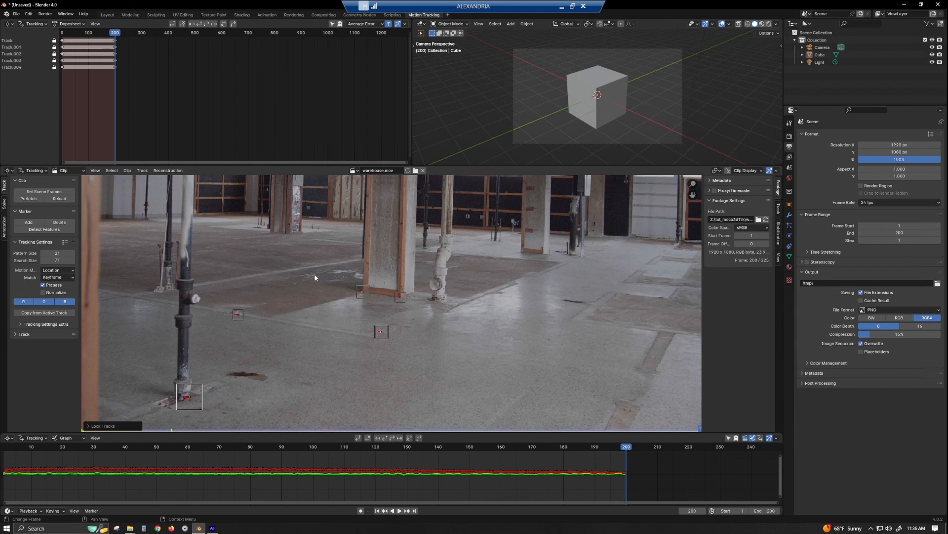
key(shift+Left)
ctrl+click(624, 201)
ctrl+click(413, 208)
key(shift+Right)
ctrl+click(277, 215)
key(ctrl+l)
key(shift+Left)
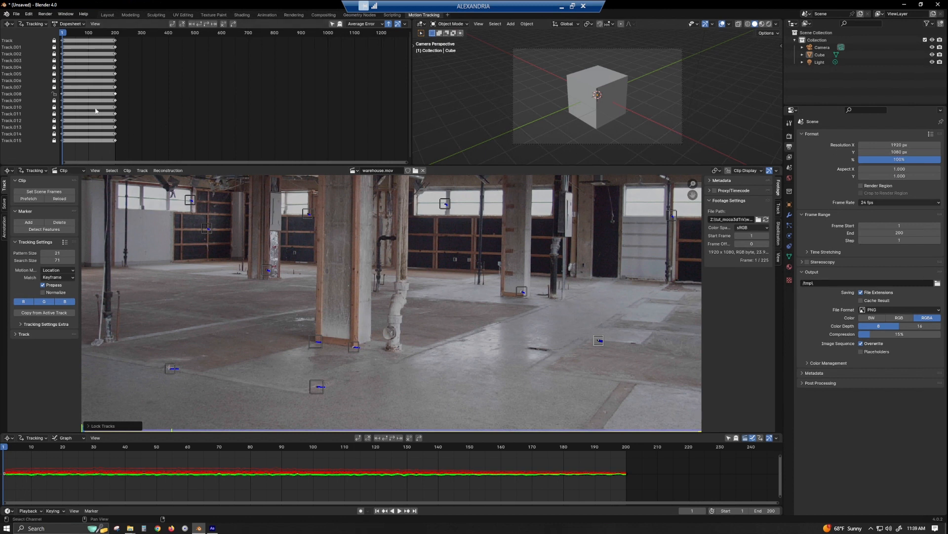
Step: Save the project as blenderCam2AE03.blend in the tut_blenderCam2AE folder
middle_drag(424, 345, 486, 341)
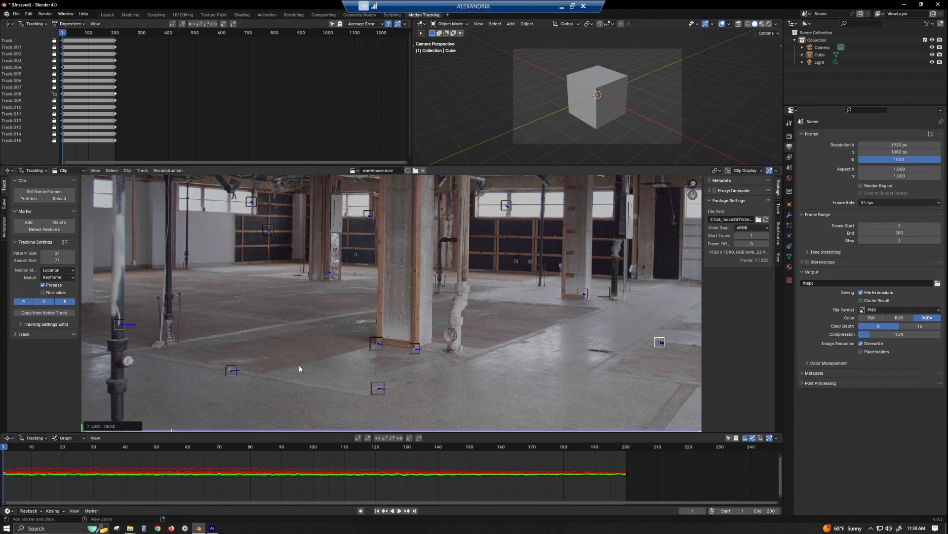
key(ctrl+s)
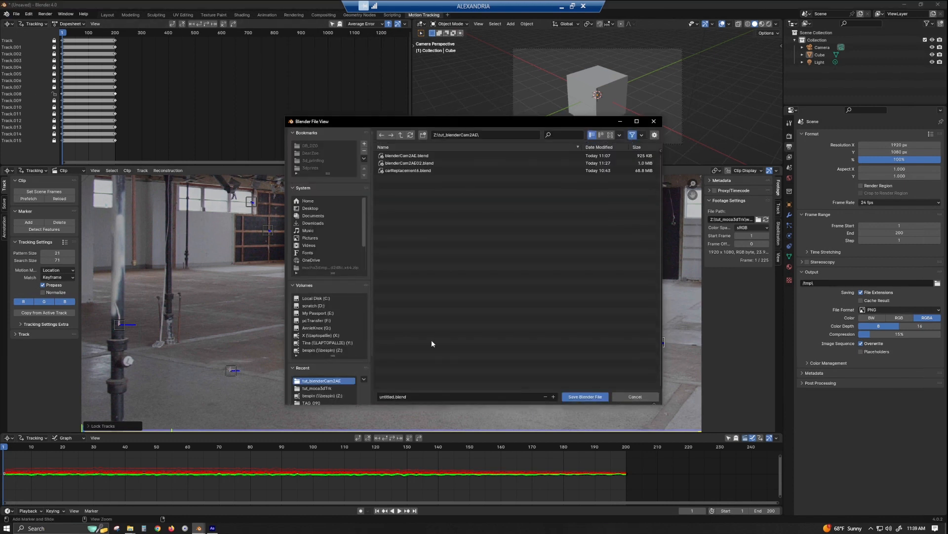
click(425, 164)
click(553, 396)
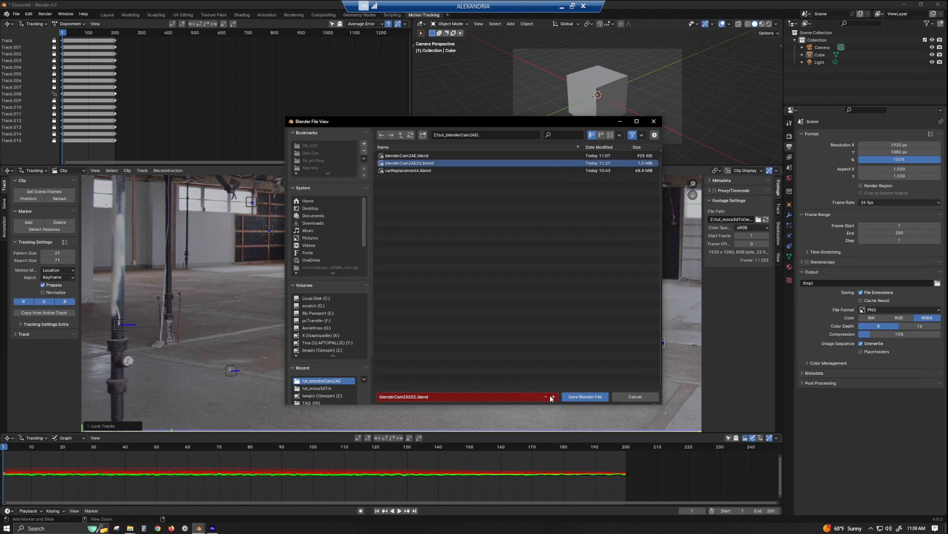
click(585, 397)
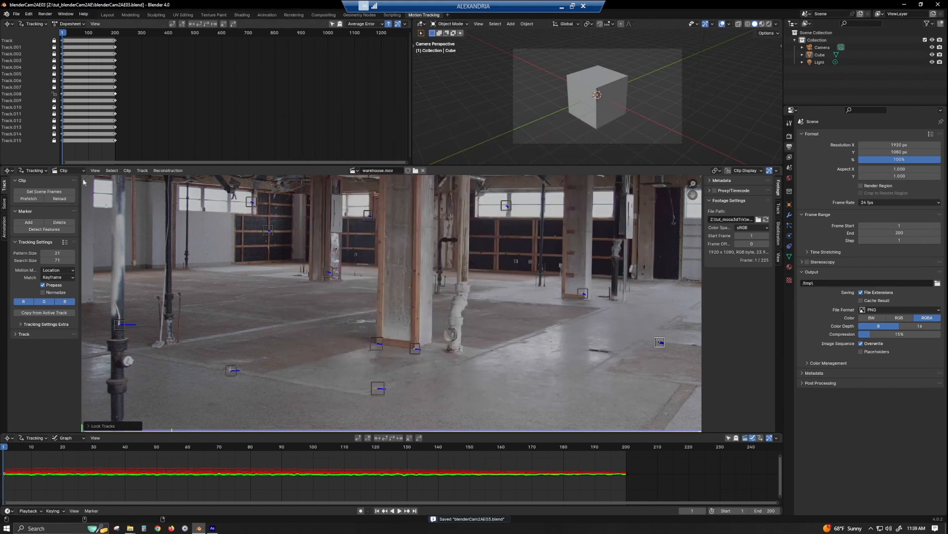
Step: Solve the camera motion and scrub through the footage to check how the markers follow it
click(5, 202)
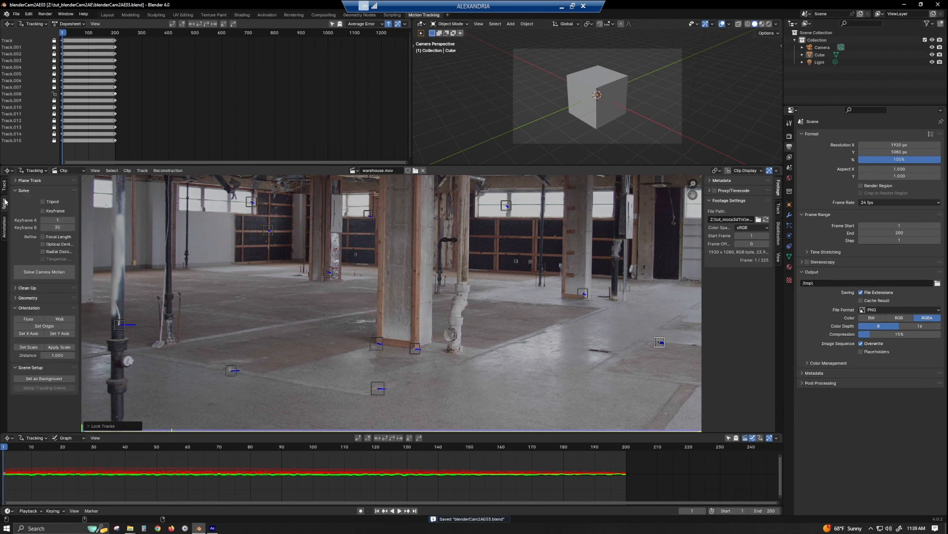
click(53, 272)
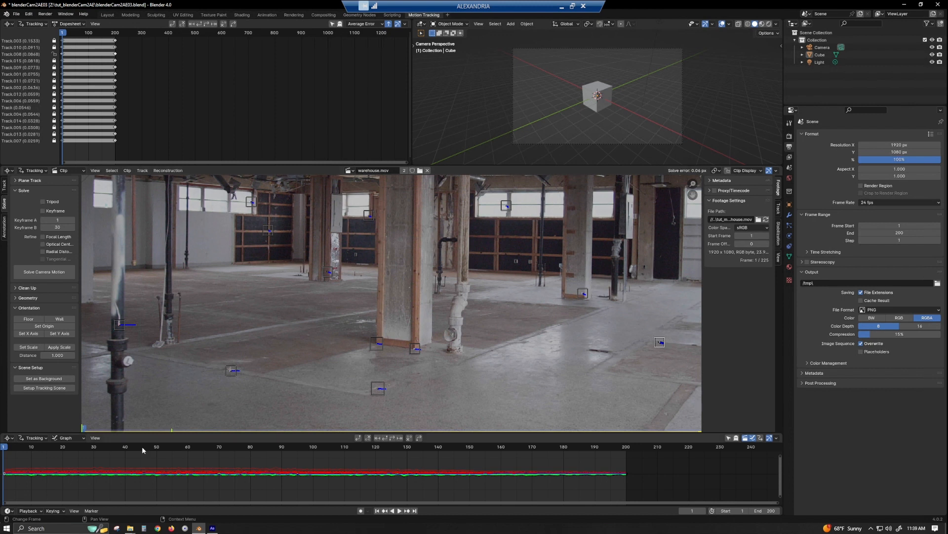
drag(27, 445, 568, 460)
scroll(502, 270, down, 3)
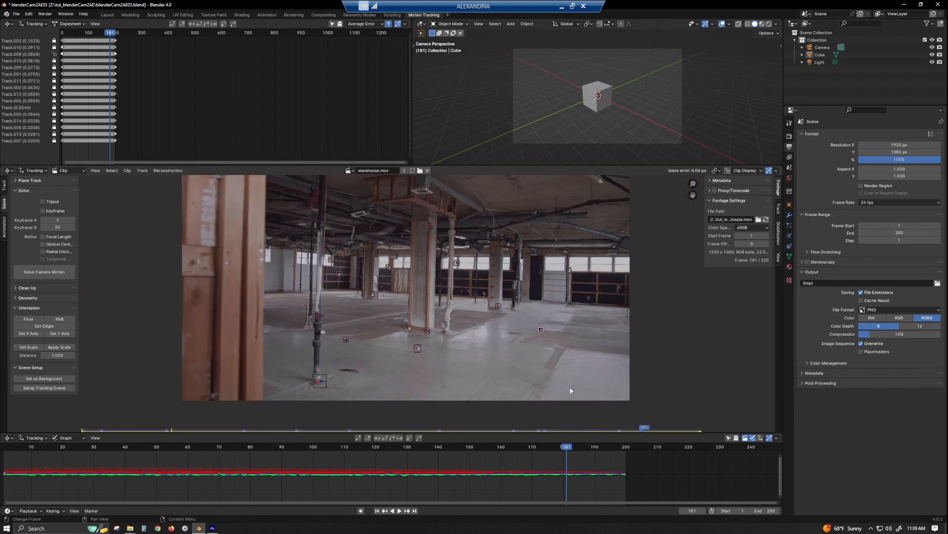
drag(568, 448, 276, 447)
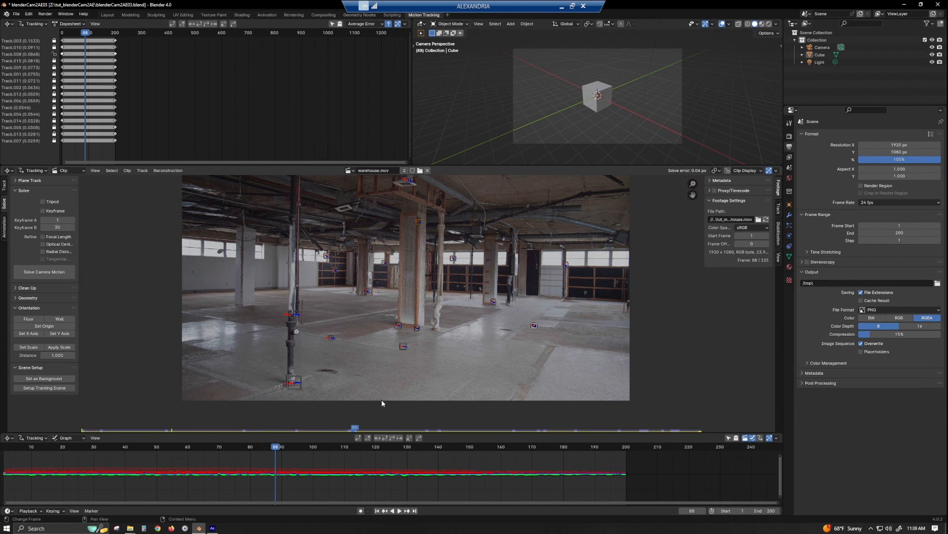
Step: Delete the default cube from the scene and return to frame 1
click(590, 101)
key(Delete)
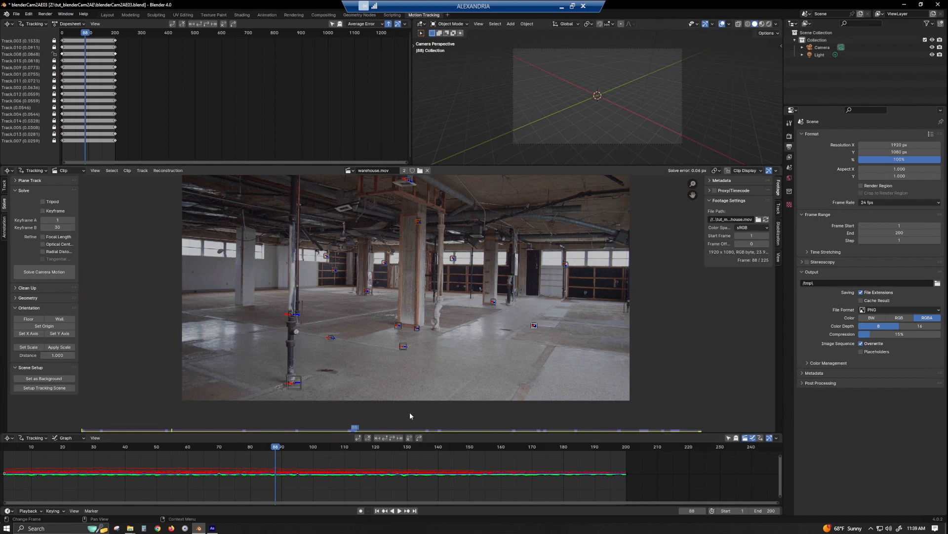
drag(243, 449, 1, 449)
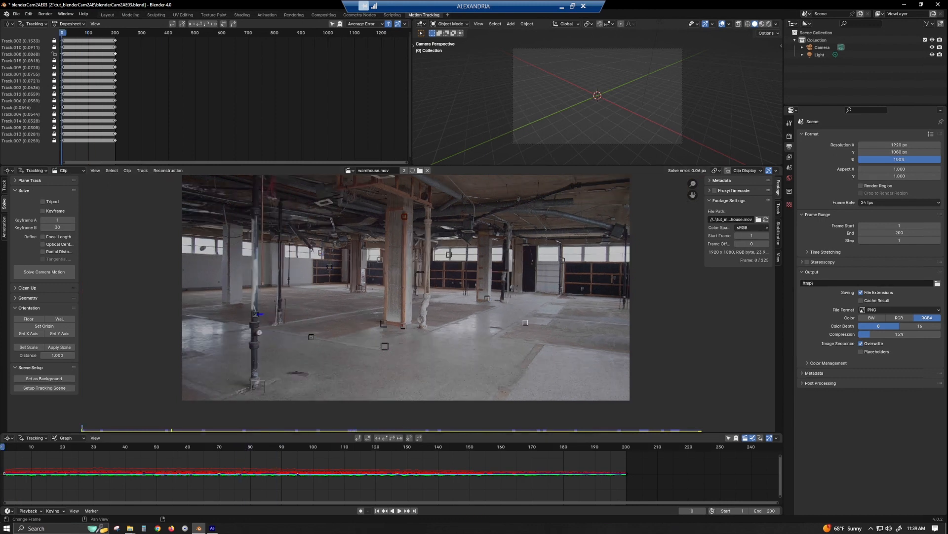
key(Right)
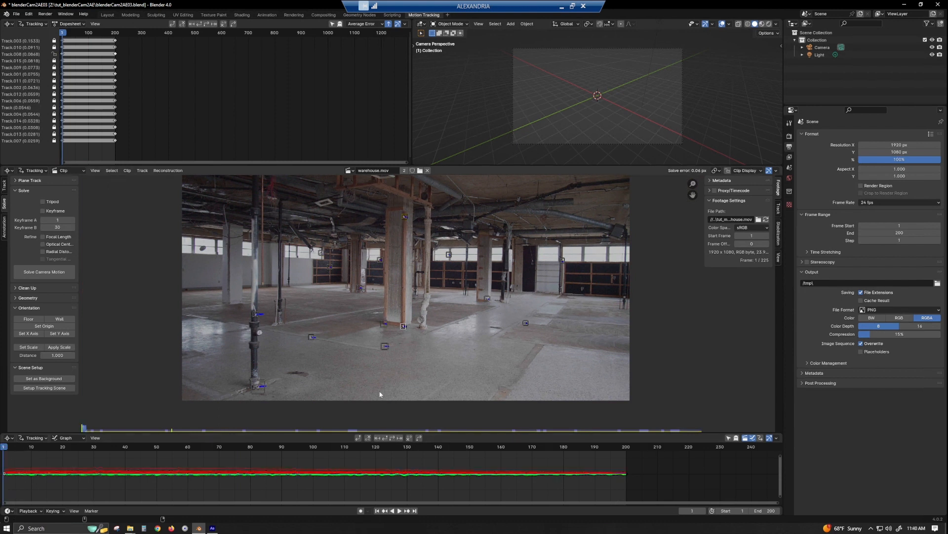
Step: Set the origin at the pillar's right base corner marker and define the floor plane from the two floor markers and the left corner marker
click(53, 327)
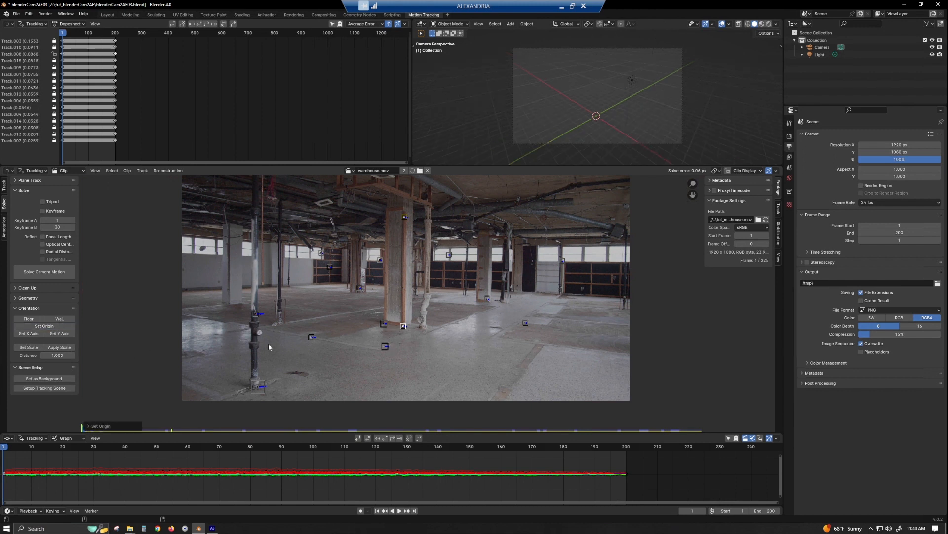
click(312, 339)
shift+click(384, 347)
shift+click(383, 325)
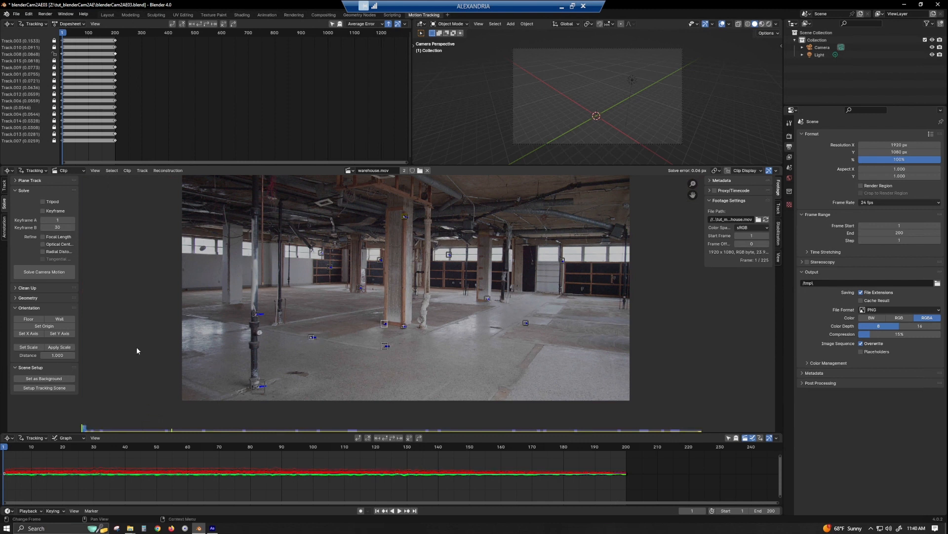
click(30, 321)
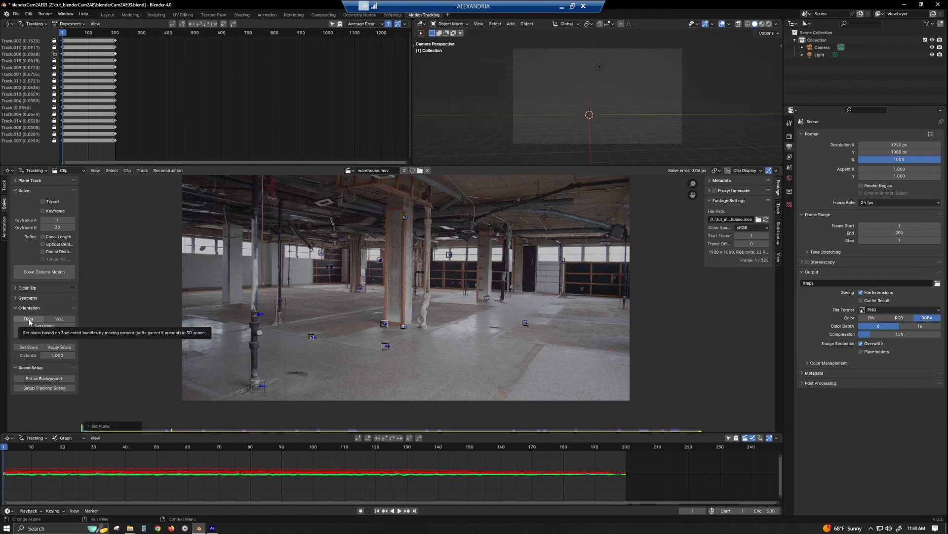
Step: Select the two pillar base corner markers and set the scale distance between them to 3.6
click(405, 329)
shift+click(386, 328)
click(57, 355)
text(1.0)
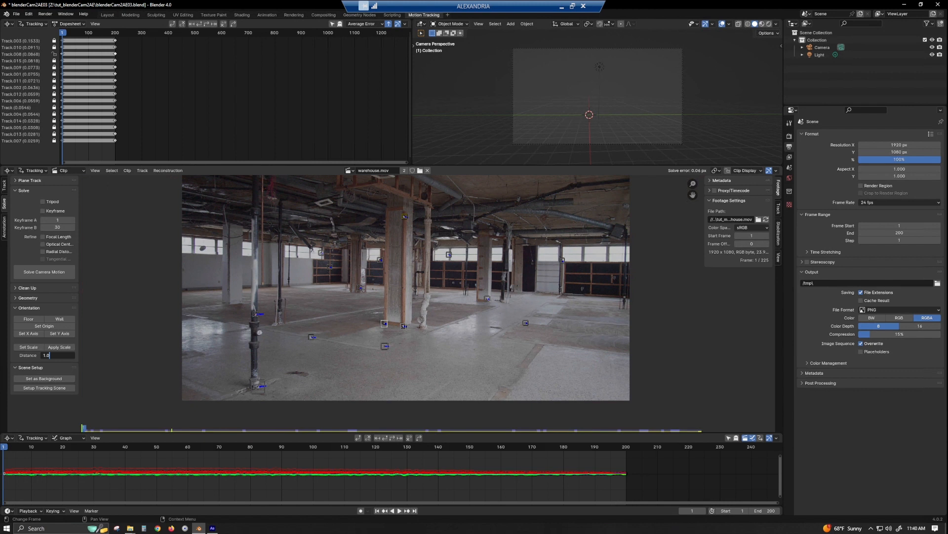
key(ctrl+a)
text(3.6)
key(Return)
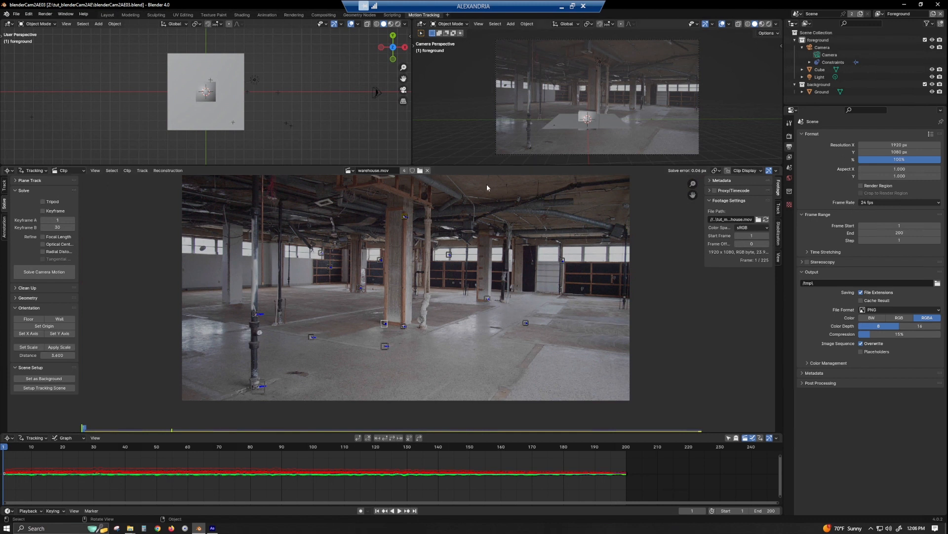
Step: Set the origin at the pillar's right base corner marker and align the X axis to the left base corner marker
click(383, 326)
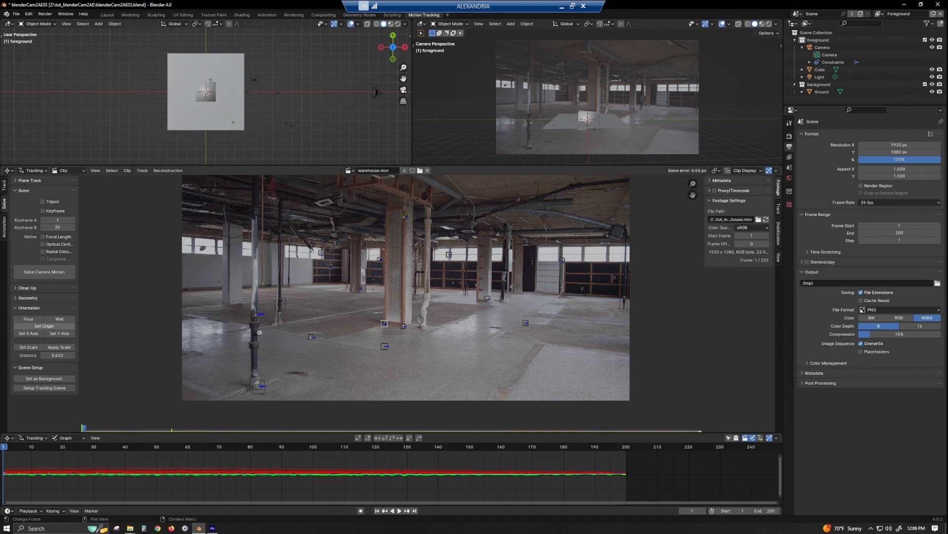
click(31, 334)
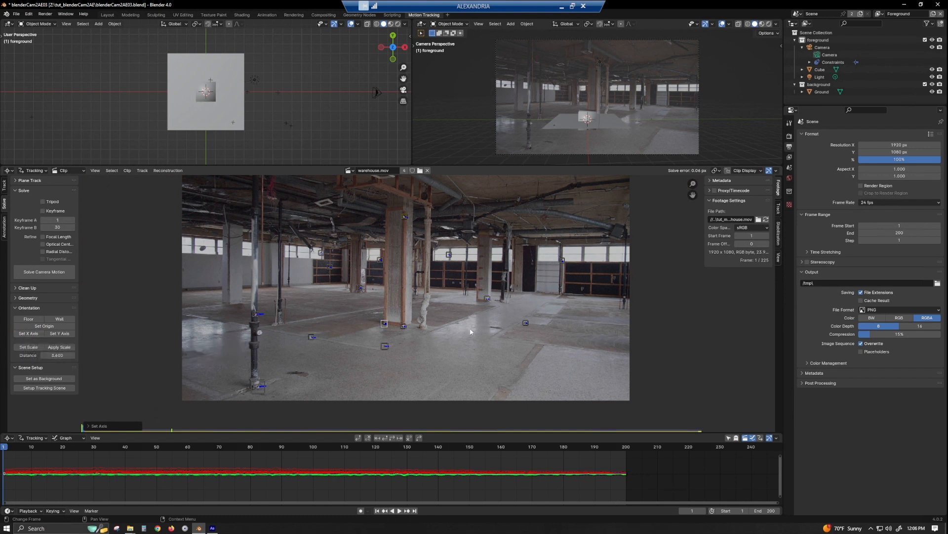
click(404, 327)
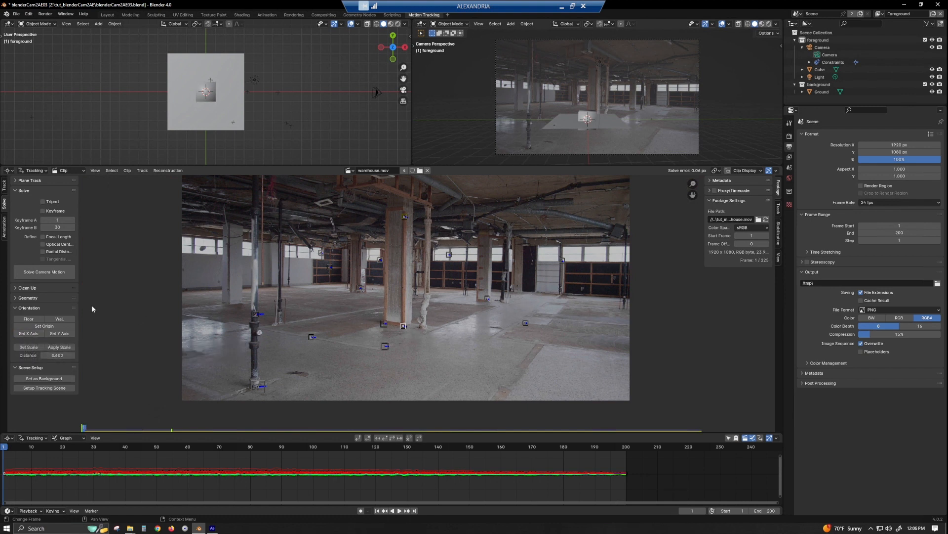
click(38, 326)
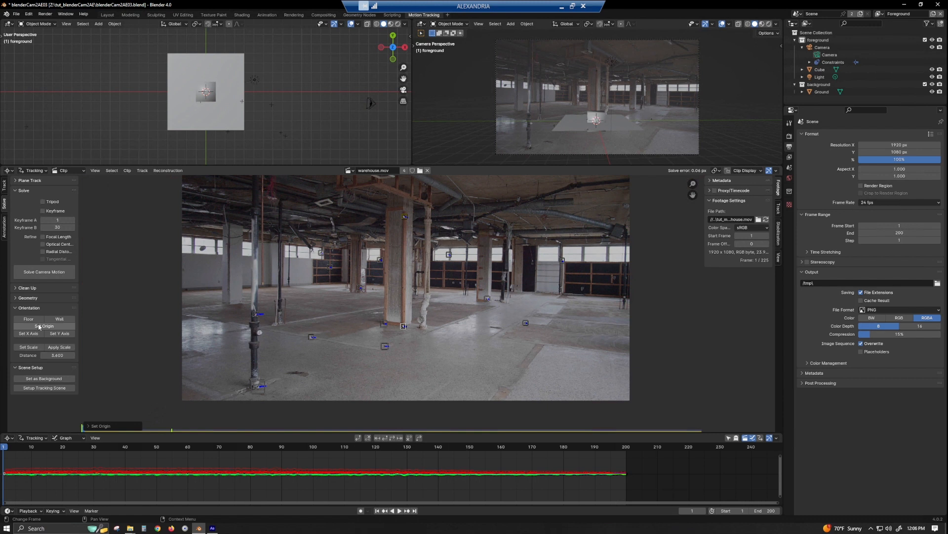
click(385, 325)
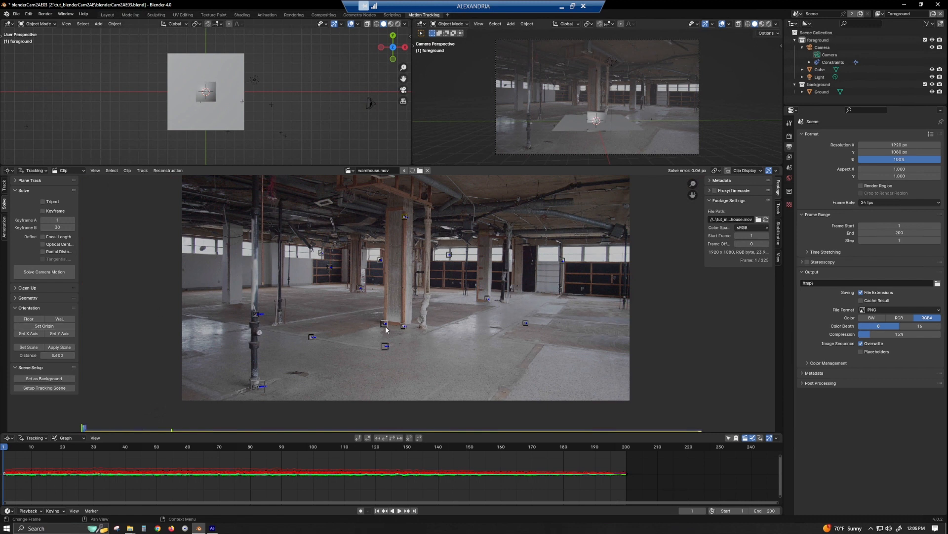
click(28, 334)
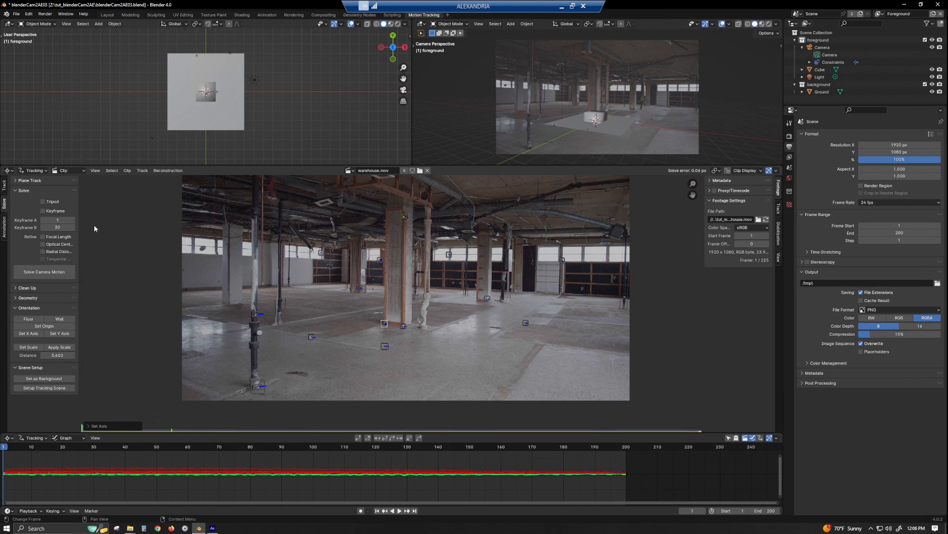
Step: Hide the background collection and the foreground cube
click(932, 85)
click(933, 70)
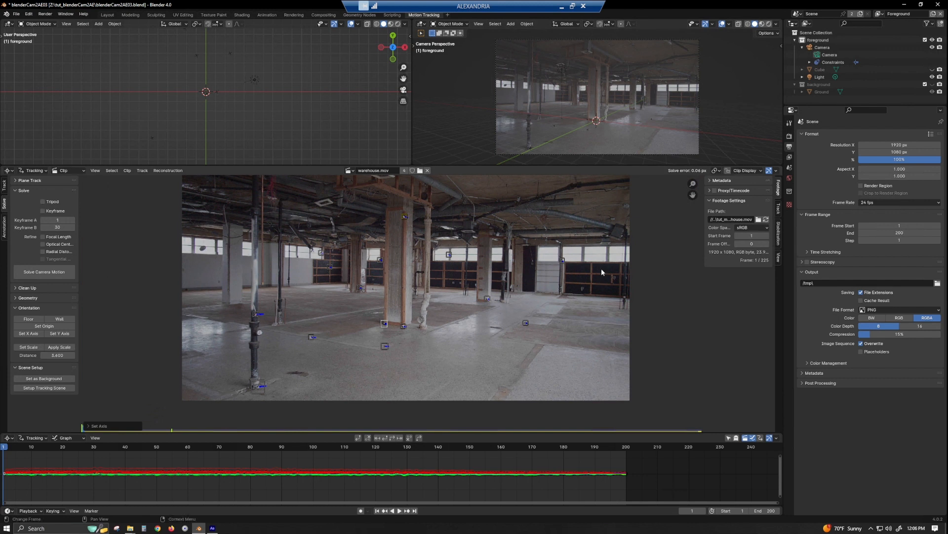
Step: Export the foreground camera with its 3D markers to Adobe After Effects as wareHouse2.jsx in the tut_blenderCam2AE folder
click(821, 47)
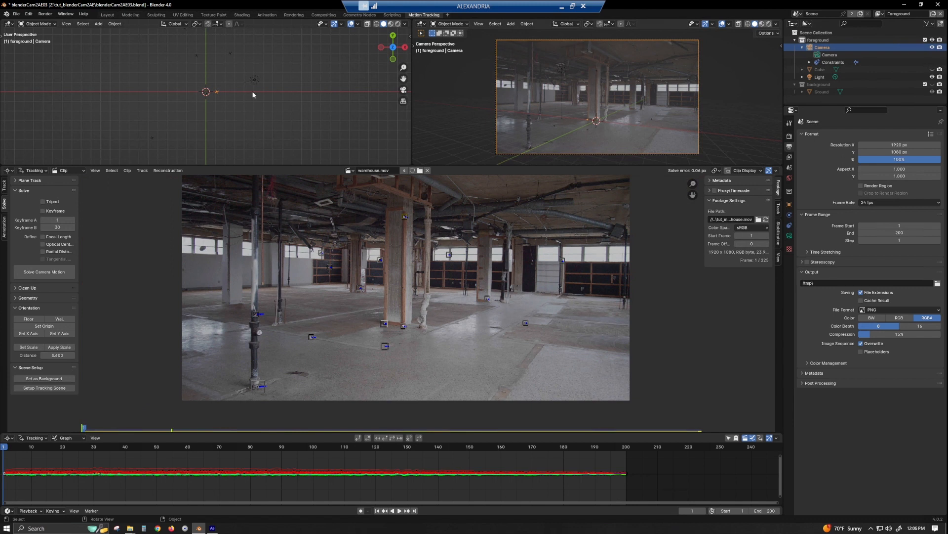
click(16, 14)
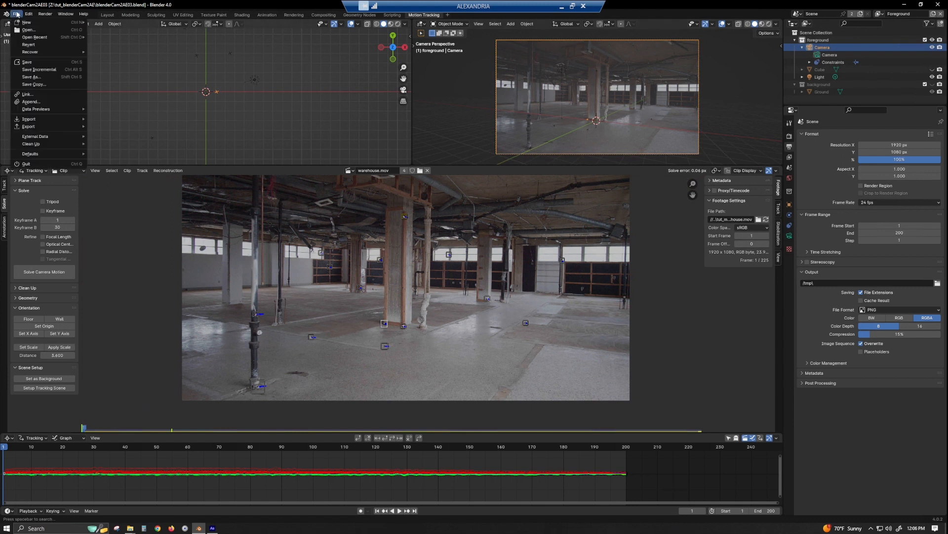
mouse_move(56, 130)
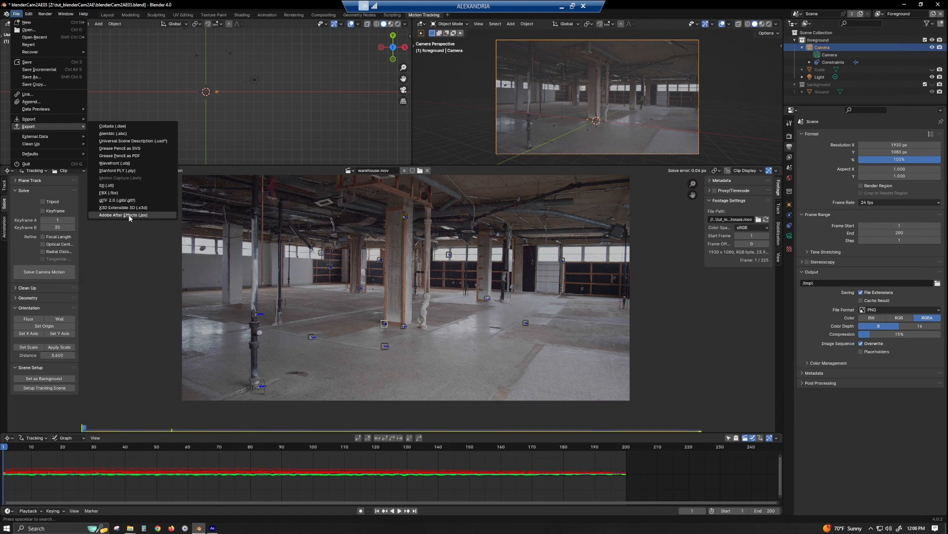
click(142, 216)
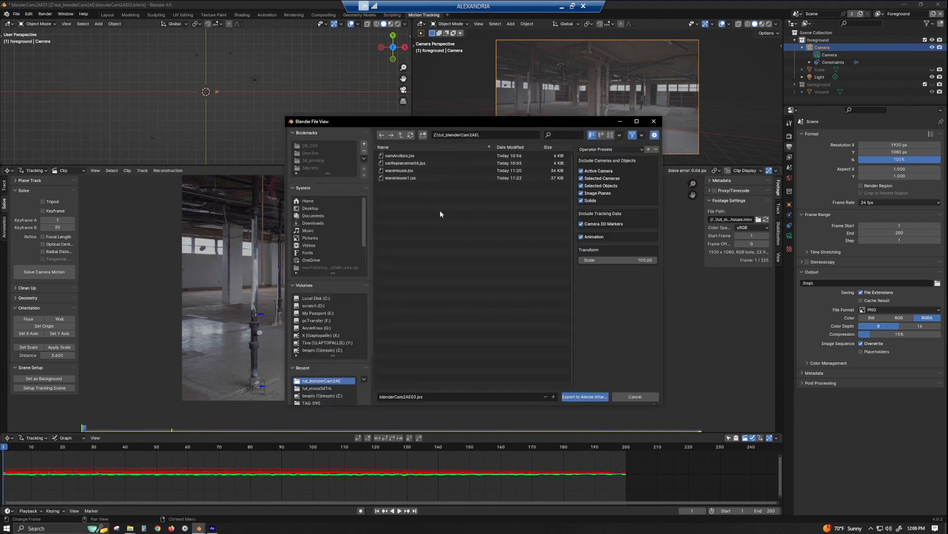
click(423, 178)
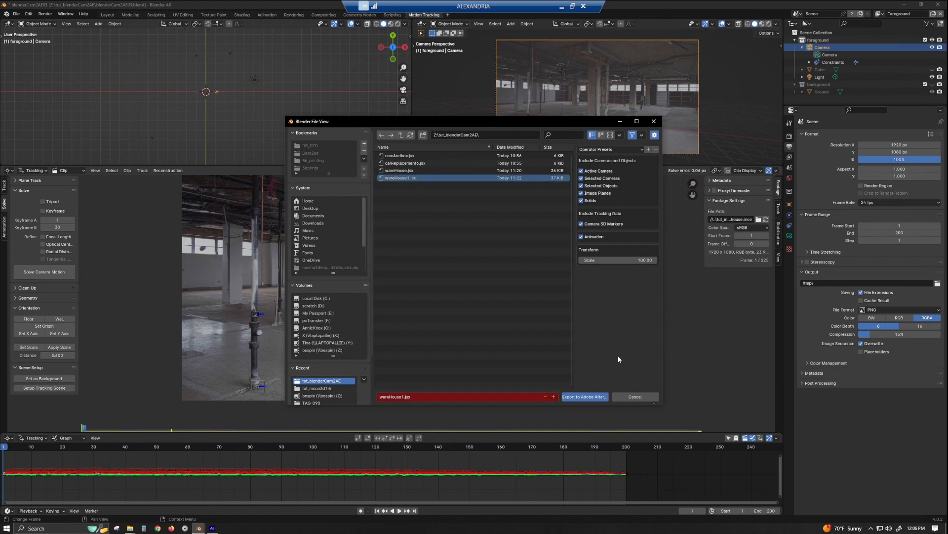
click(554, 396)
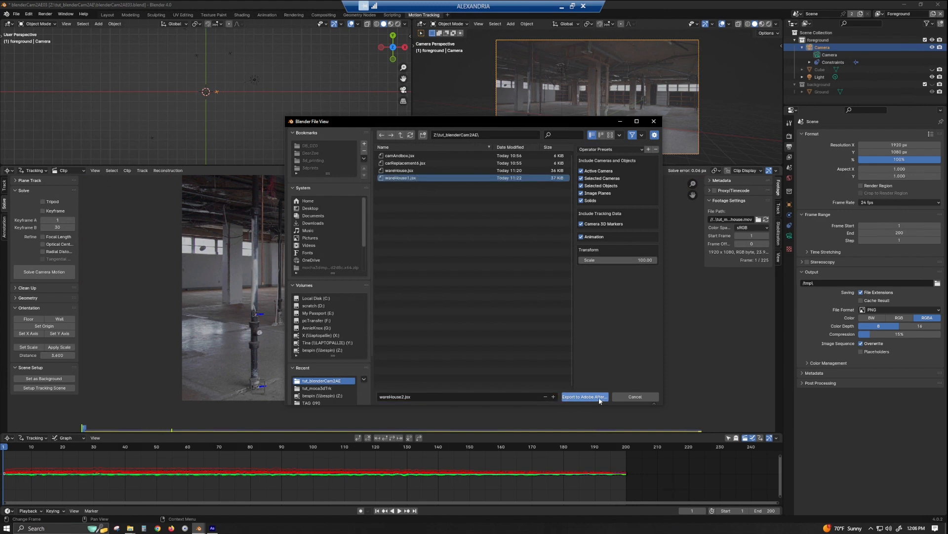
click(585, 396)
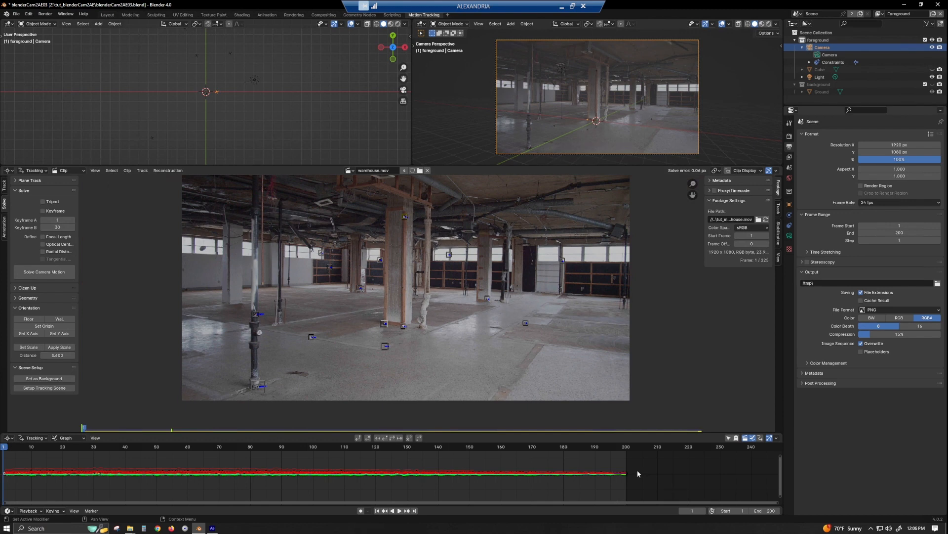
Step: Switch to After Effects, open the warehouse.mov footage for preview and widen its viewer
click(212, 529)
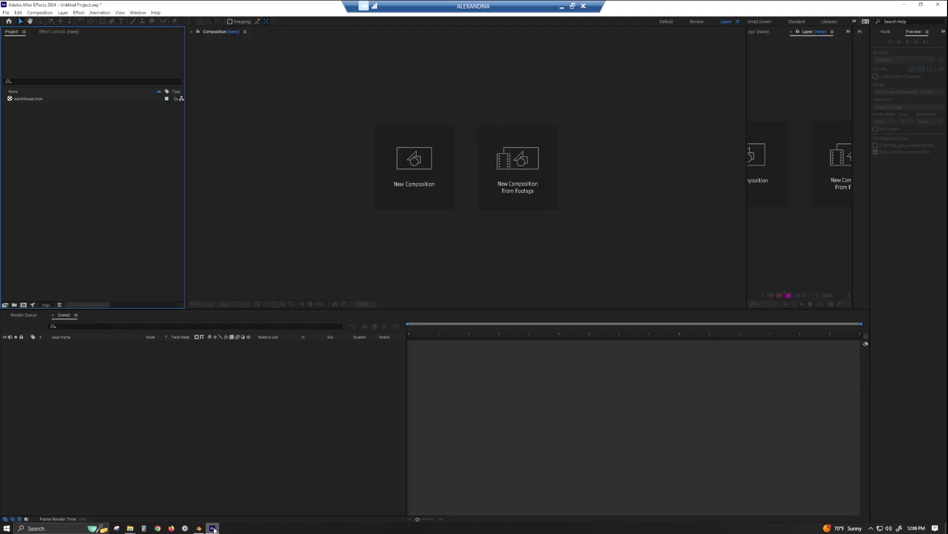
double_click(19, 98)
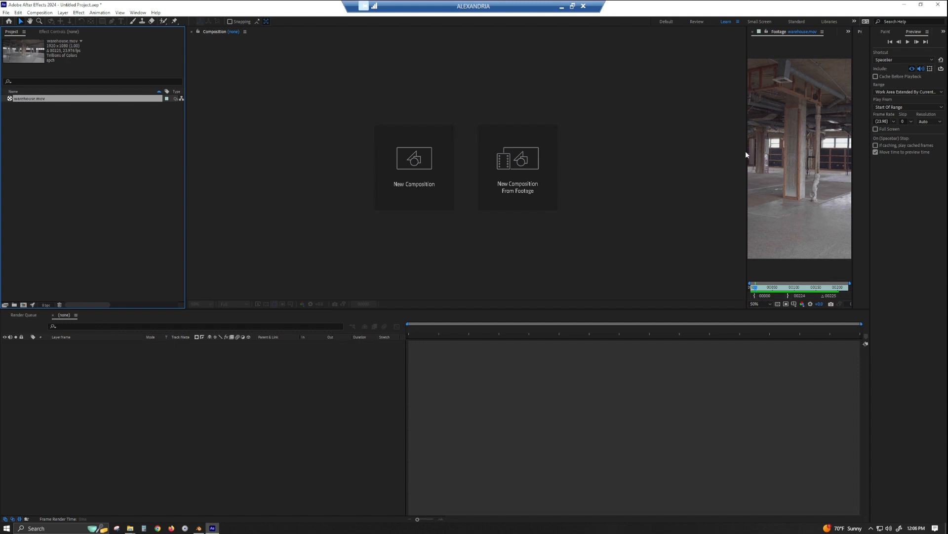
drag(746, 152, 608, 145)
click(77, 180)
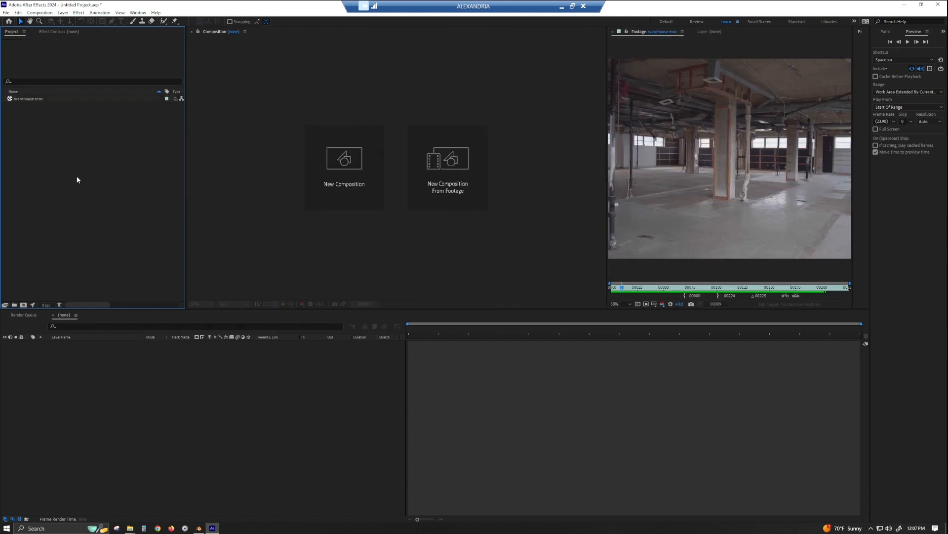
Step: Run the wareHouse2.jsx script file and accept blenderCam2AE03 as the name of the new composition
click(17, 13)
mouse_move(6, 14)
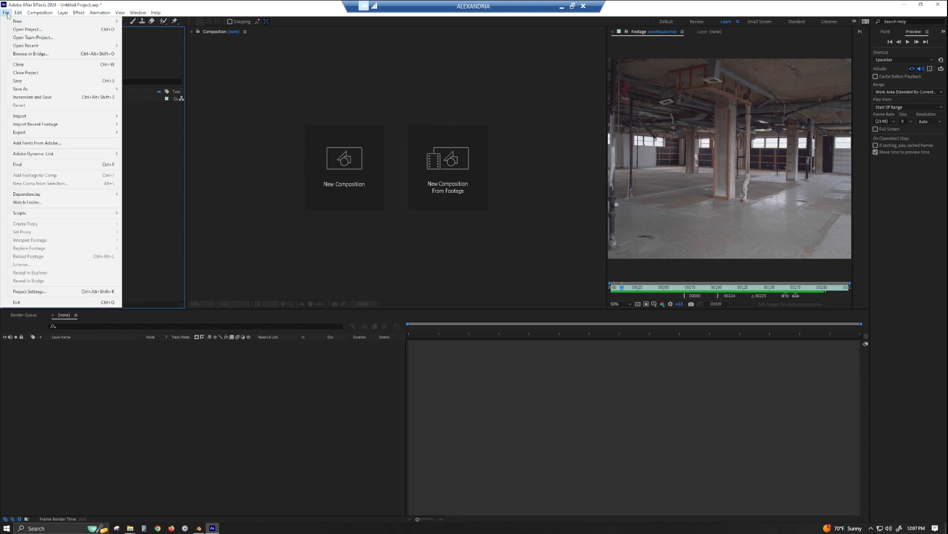
mouse_move(88, 213)
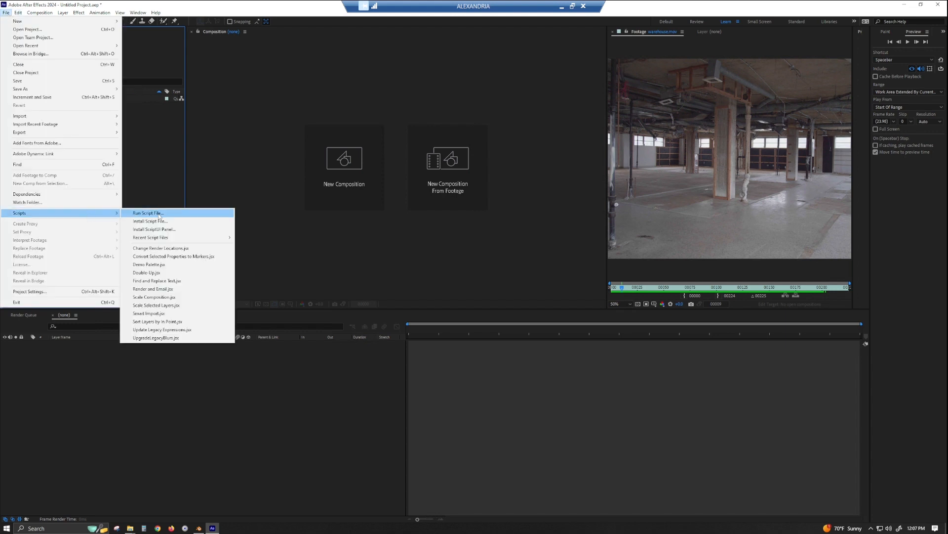
click(159, 214)
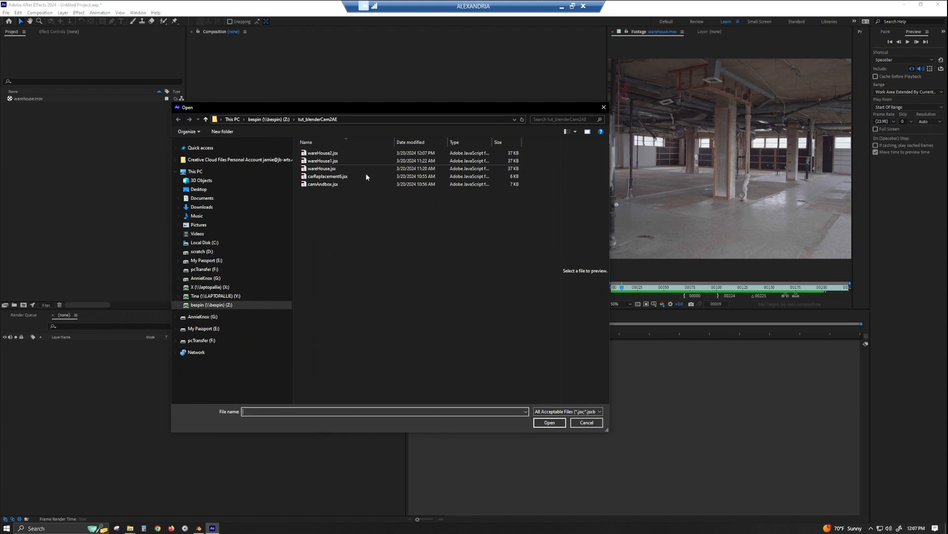
click(319, 153)
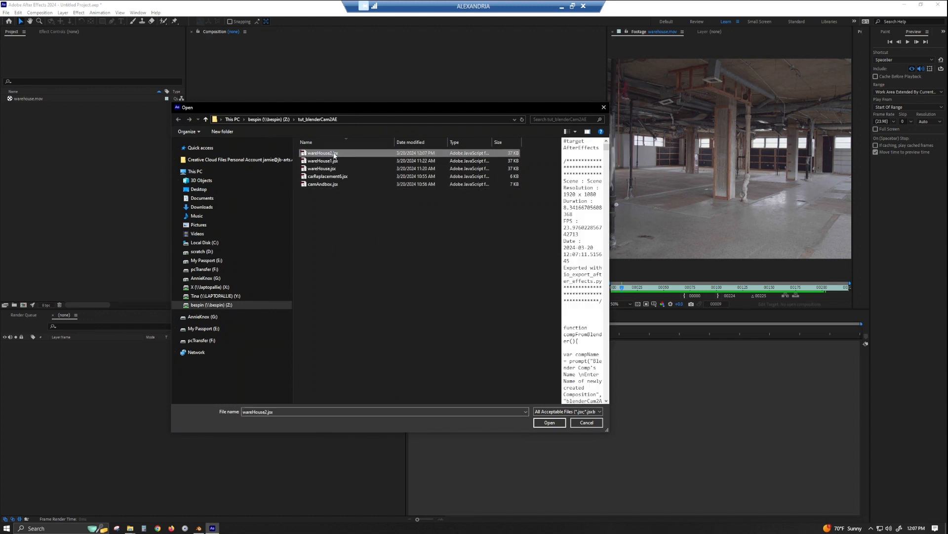
click(542, 422)
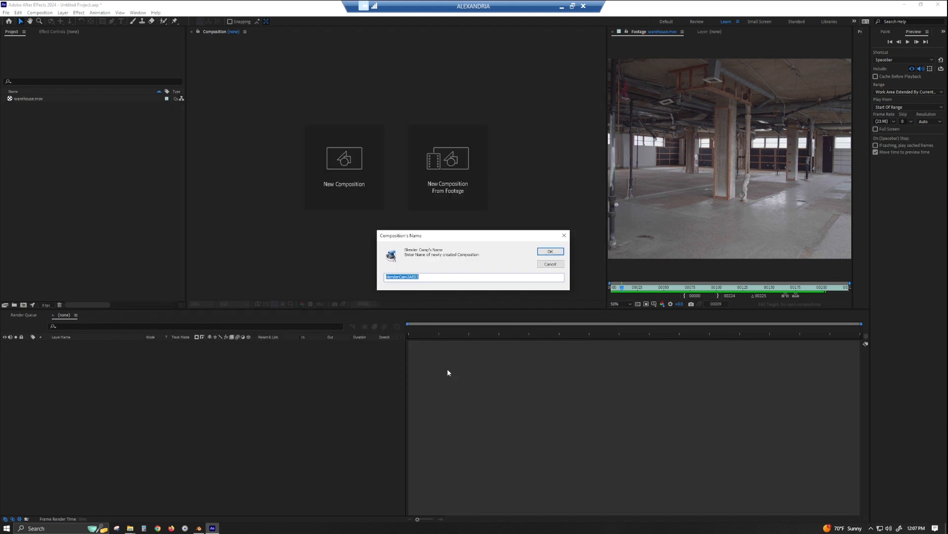
click(551, 251)
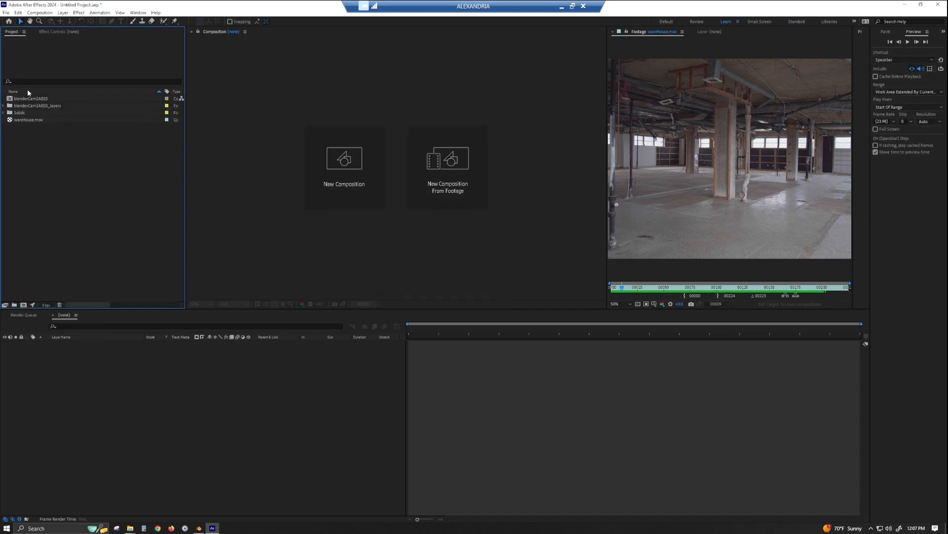
Step: Open the blenderCam2AE03 composition and add warehouse.mov as its lowest layer
double_click(8, 99)
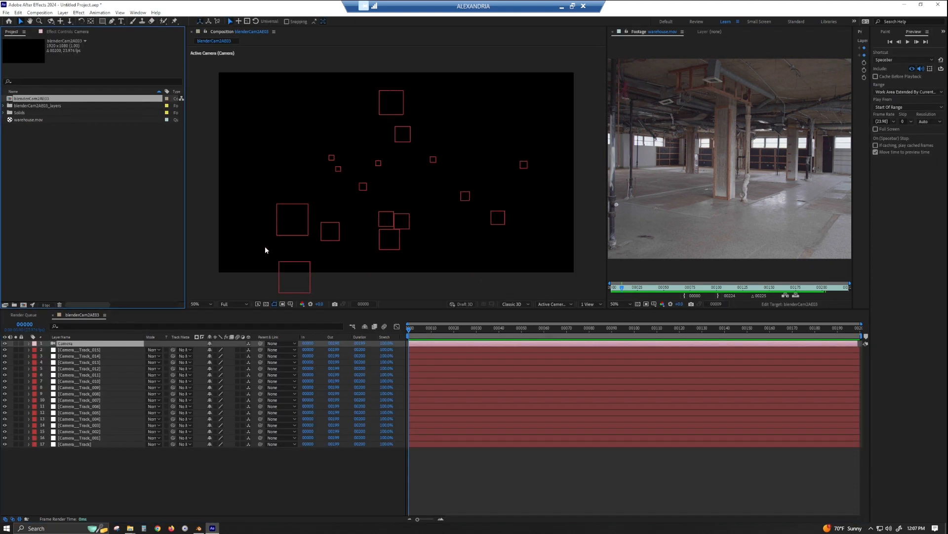
drag(463, 338, 327, 340)
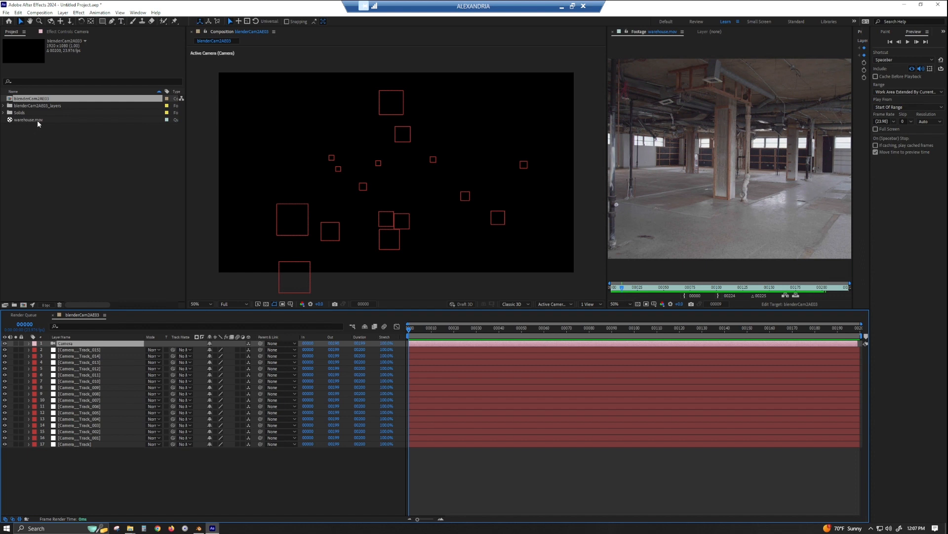
click(17, 120)
drag(25, 123, 271, 461)
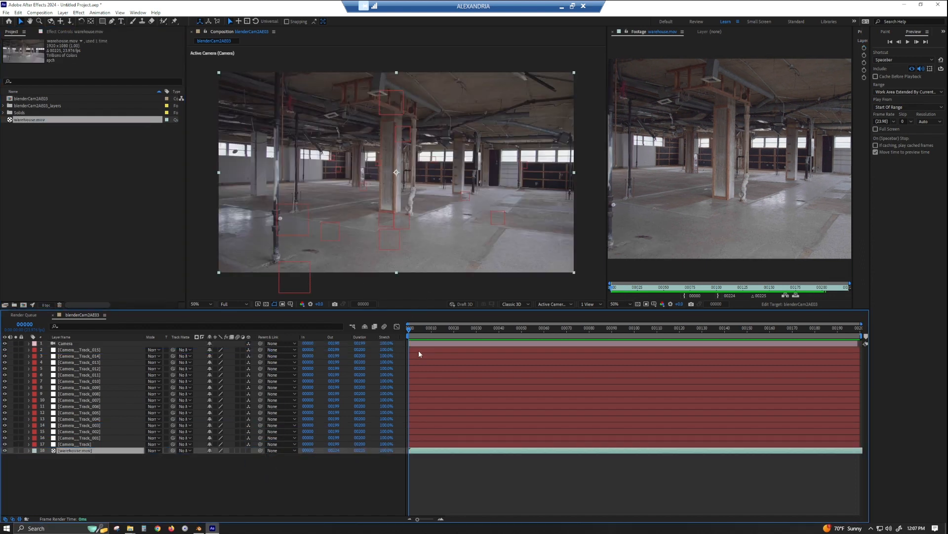
Step: Change the label color of all the Camera__Track null layers to Yellow
click(77, 444)
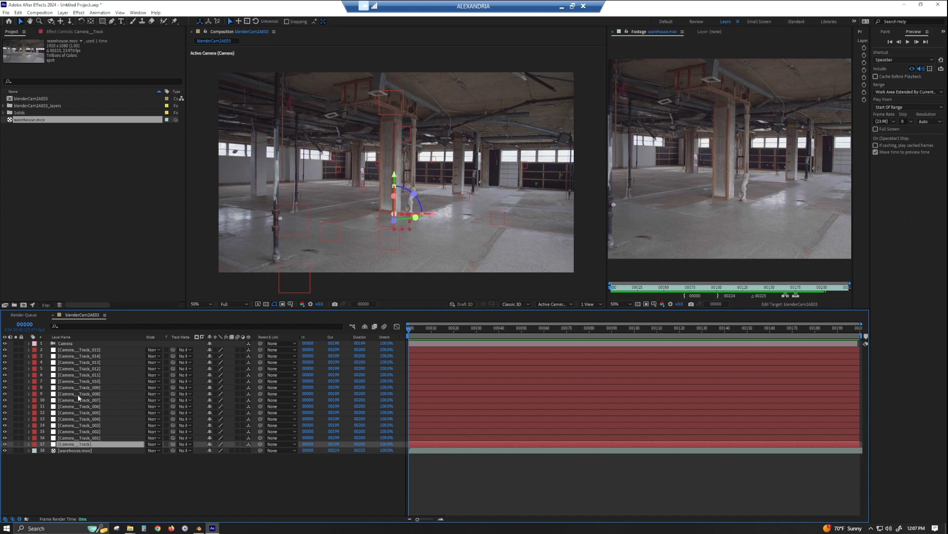
shift+click(78, 349)
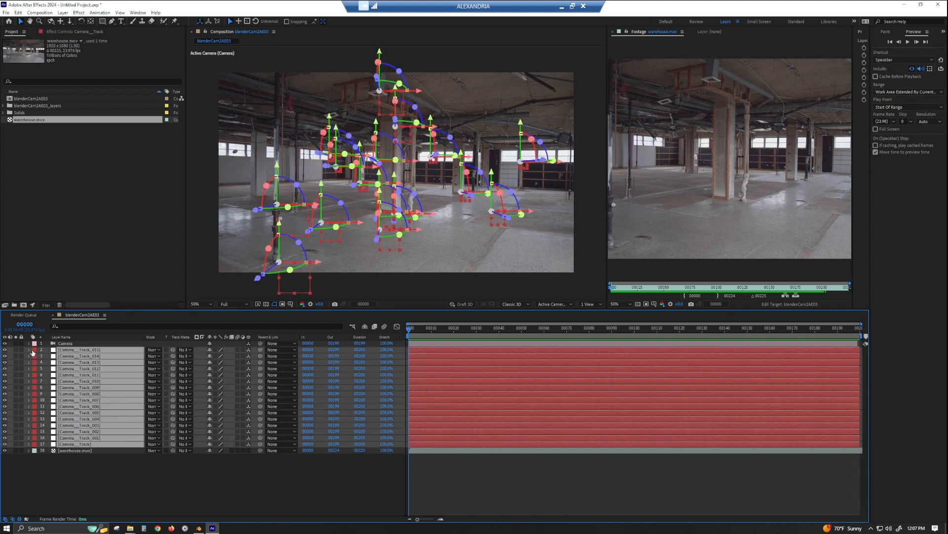
click(33, 350)
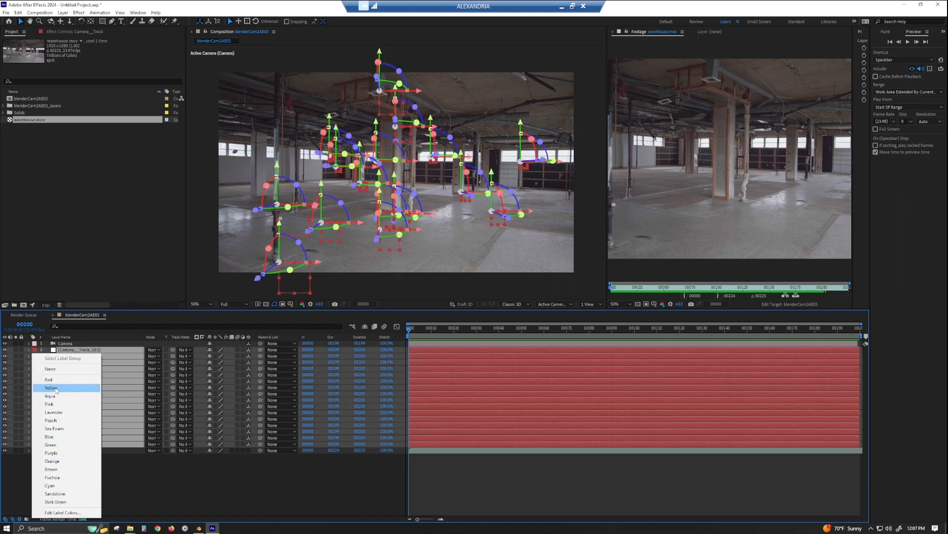
click(51, 388)
Step: Scale all the Camera__Track nulls to 20%, collapse their scale properties, deselect them and scrub through the composition to check the track
key(s)
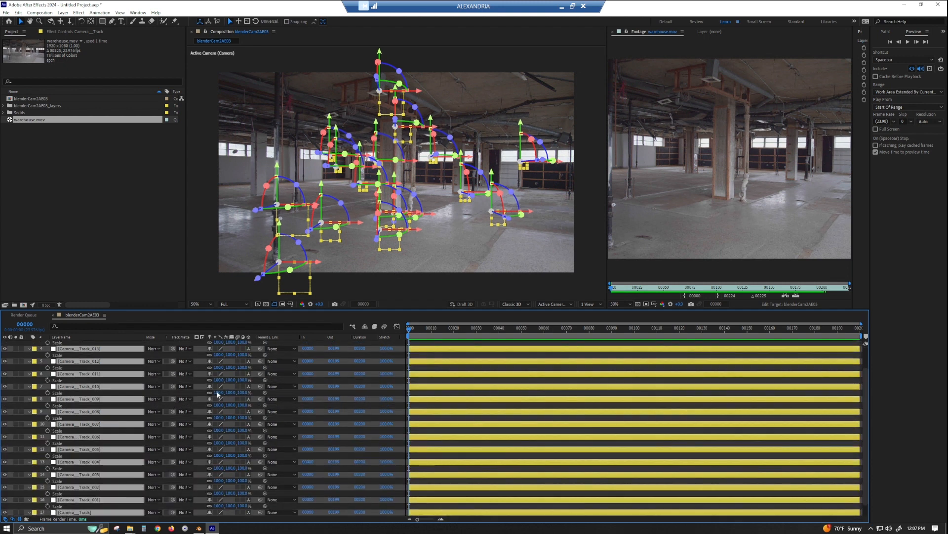
drag(221, 381, 186, 384)
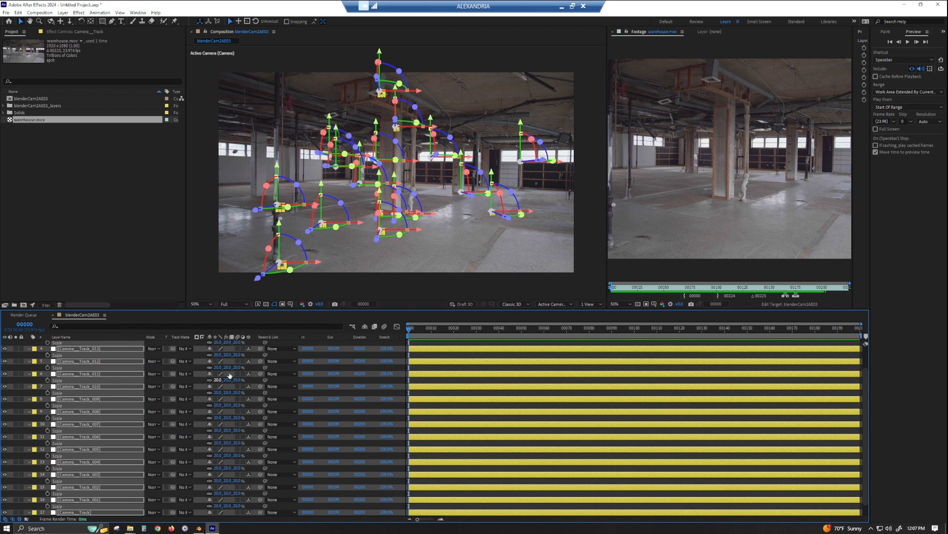
click(83, 424)
key(ctrl+a)
key(s)
click(348, 481)
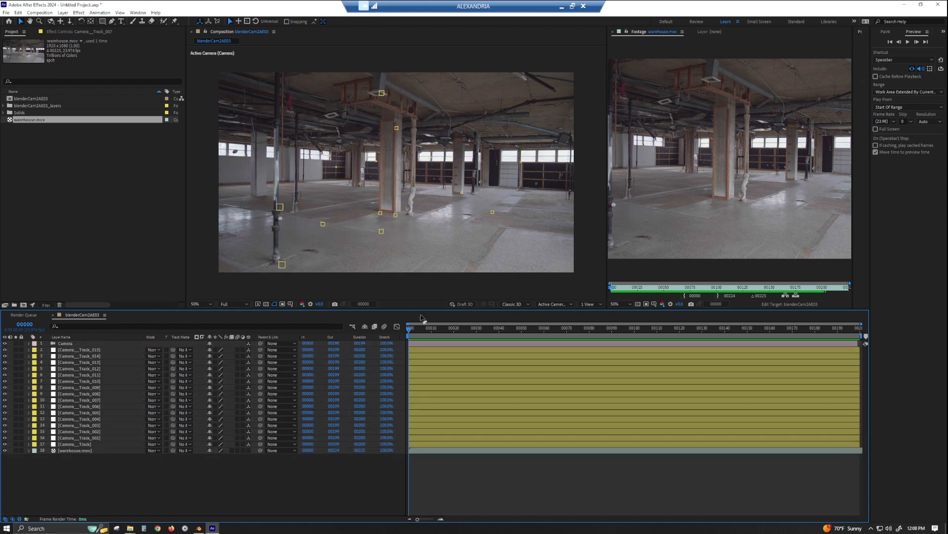
drag(435, 333, 595, 358)
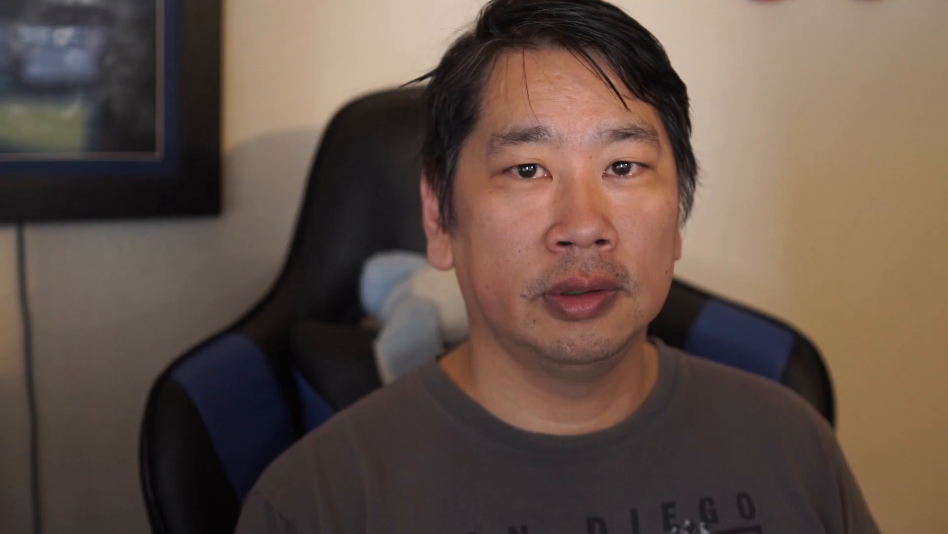